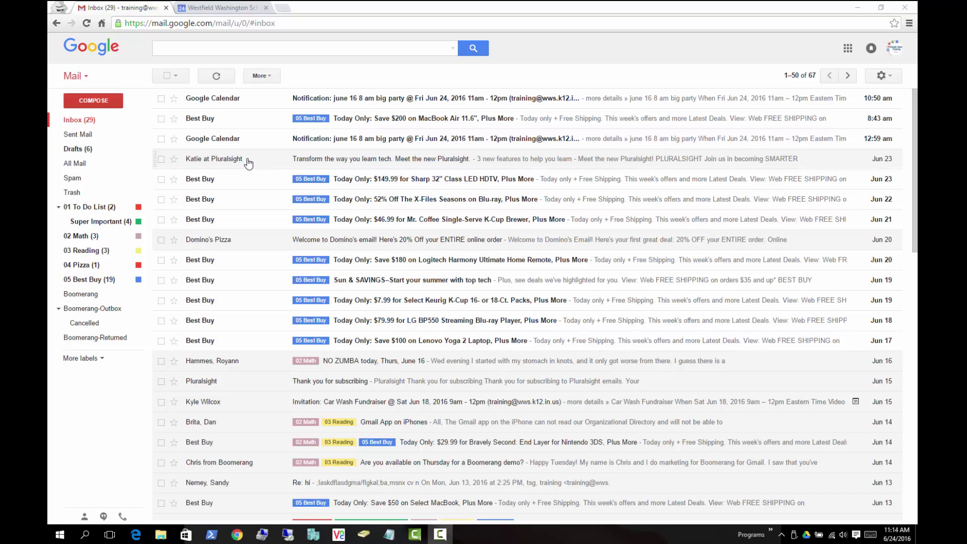
- Move the "Transform the way you learn tech" email from the inbox to 02 Math, and return it to the inbox from that label
left_click_drag(315, 162, 82, 236)
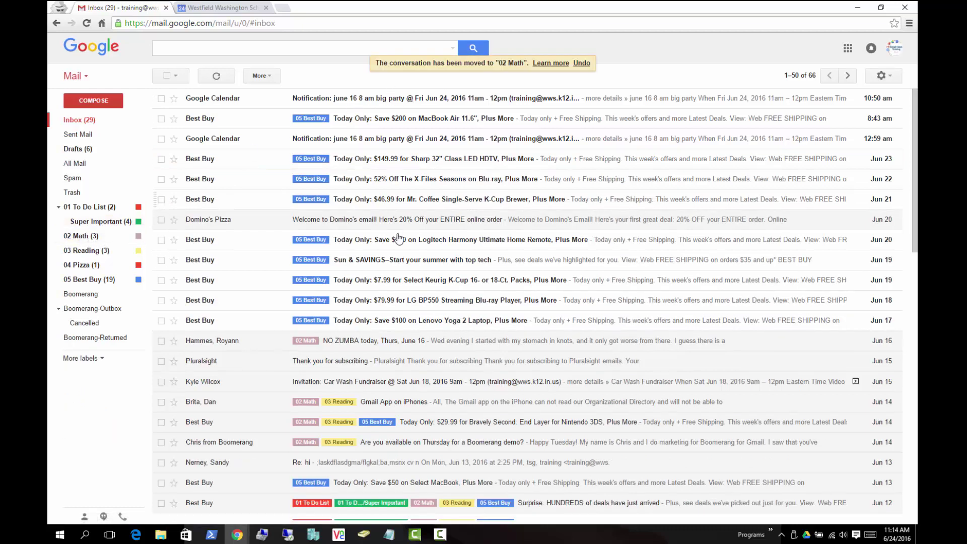
left_click(83, 236)
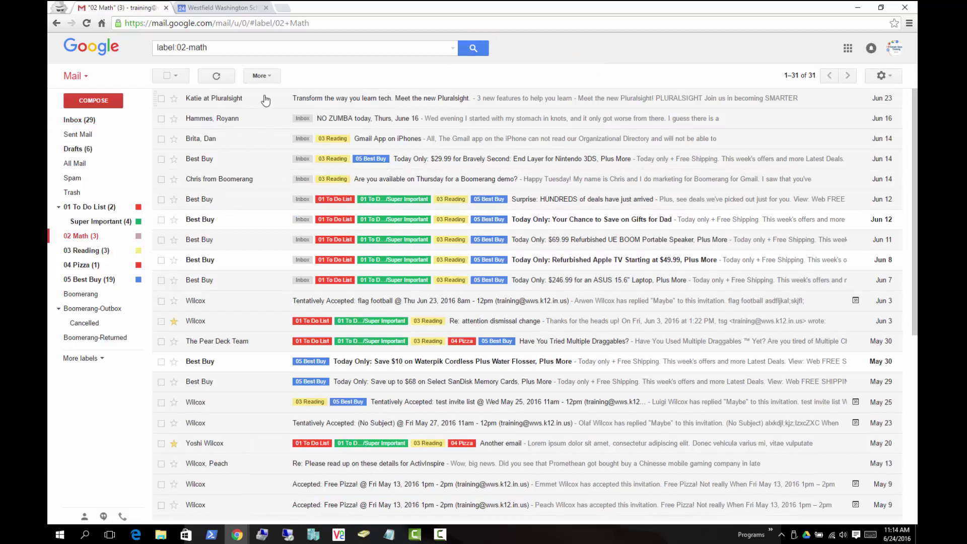
left_click_drag(257, 103, 81, 121)
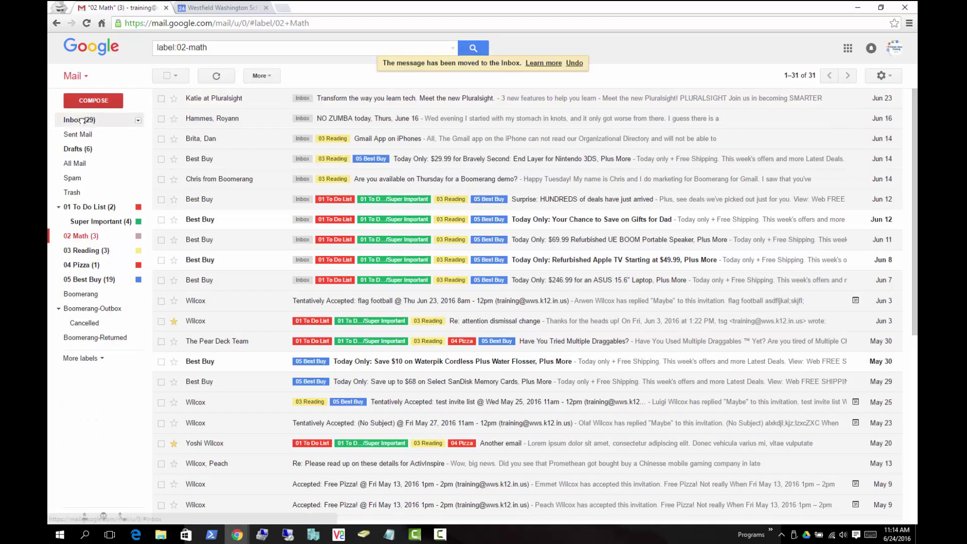
left_click(80, 121)
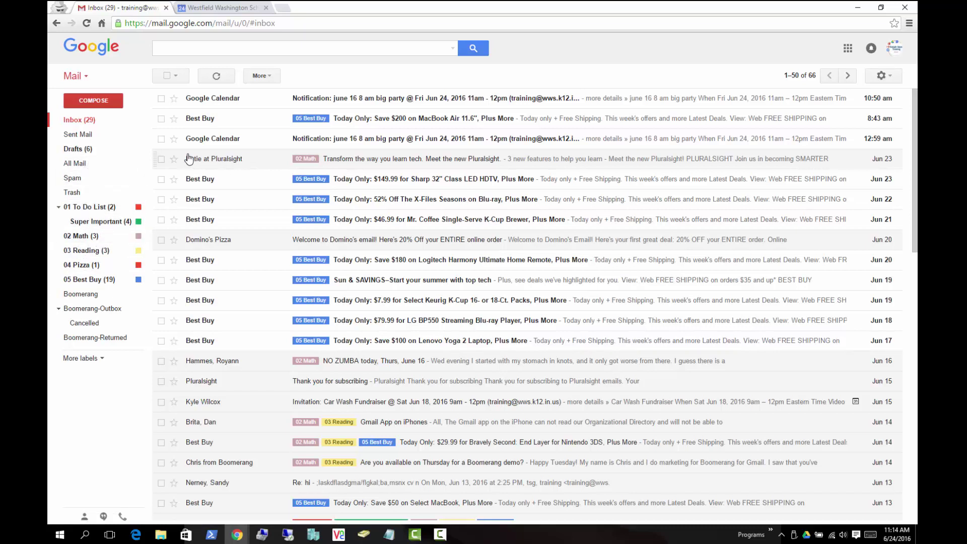
- Delete the "Transform the way you learn tech" email and review the automatic-deletion notice in Trash
left_click(220, 164)
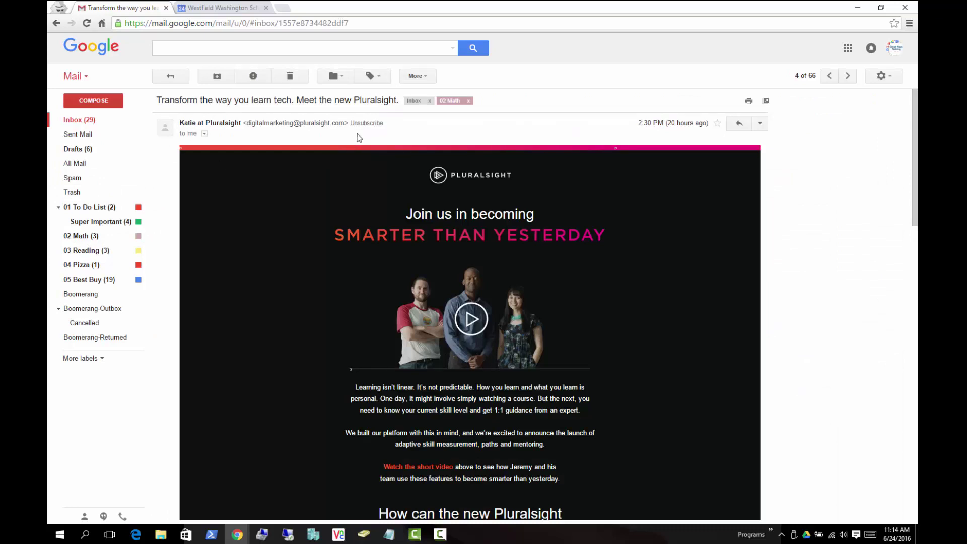
left_click(290, 77)
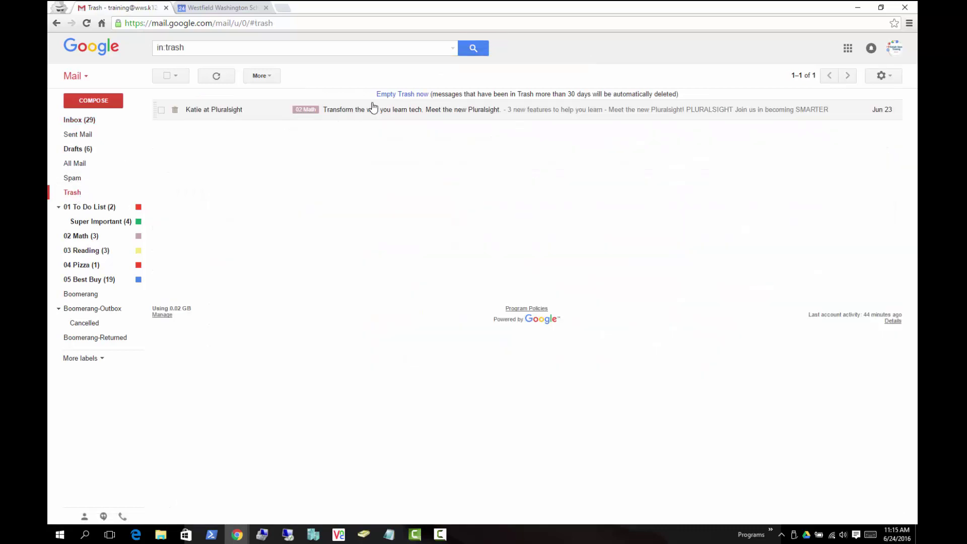
left_click_drag(530, 93, 674, 90)
left_click(688, 95)
- Review the automatic-deletion notice in the Spam folder
left_click(78, 182)
left_click_drag(528, 94, 658, 94)
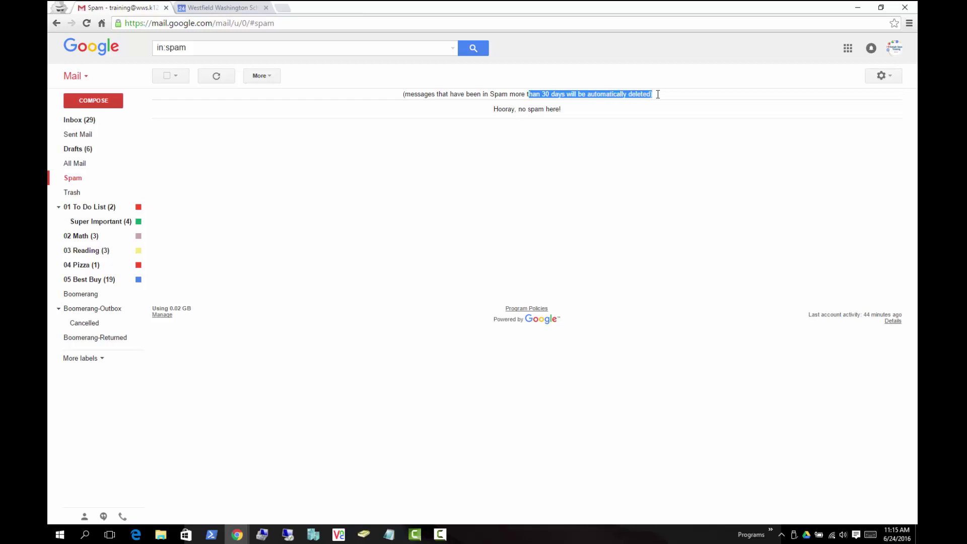
left_click(654, 95)
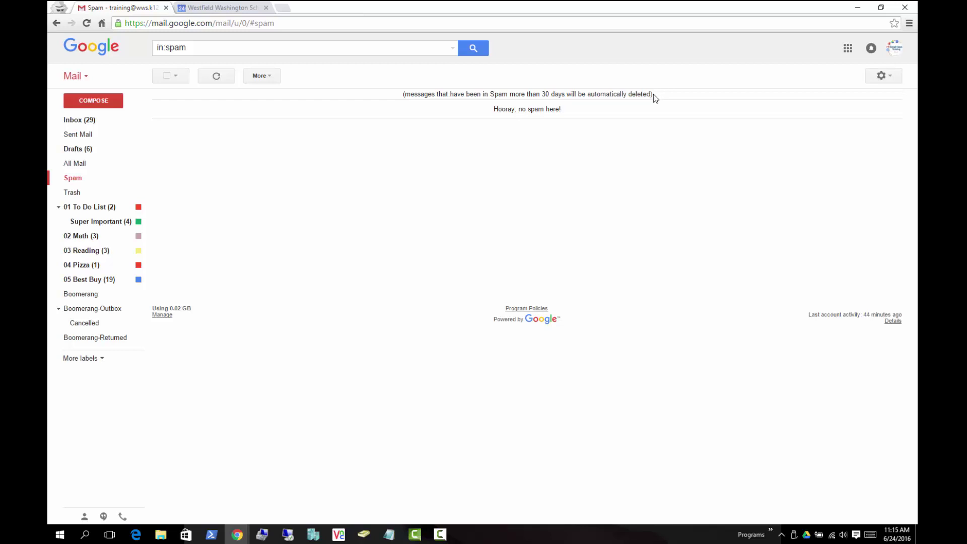
- Restore the deleted "Transform the way you learn tech" email from Trash to the inbox and view the inbox
left_click(72, 191)
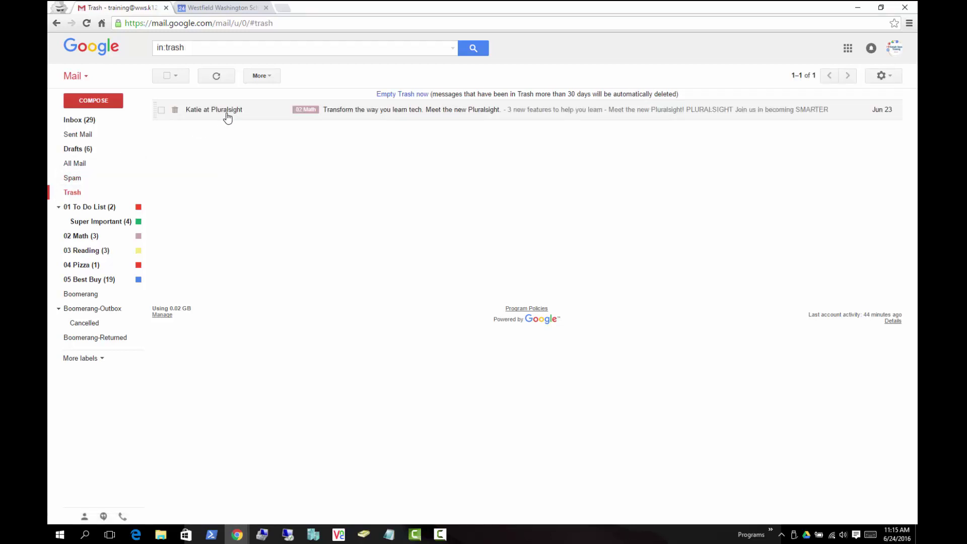
left_click_drag(223, 113, 72, 119)
left_click(73, 120)
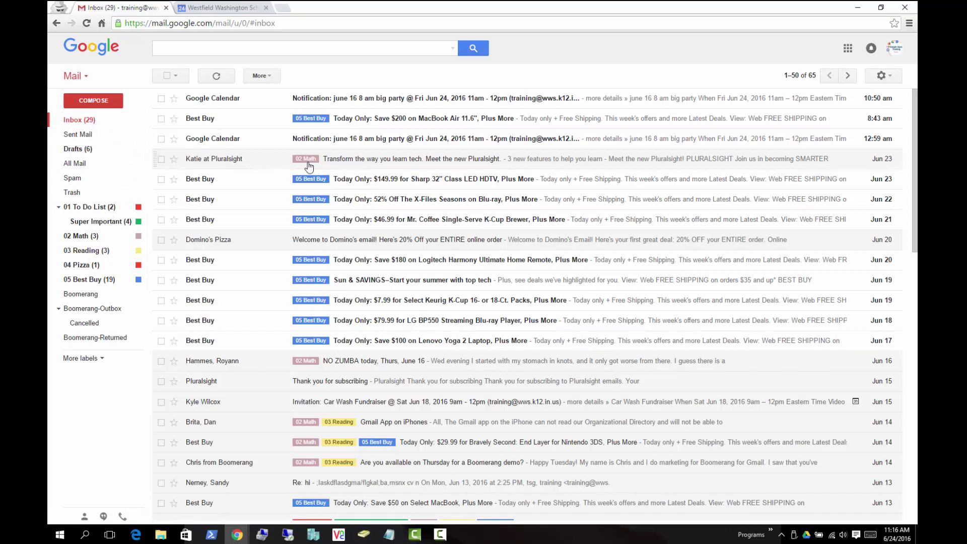
- Examine the labels on the opened "Transform the way you learn tech" email and on the other inbox messages
left_click(329, 160)
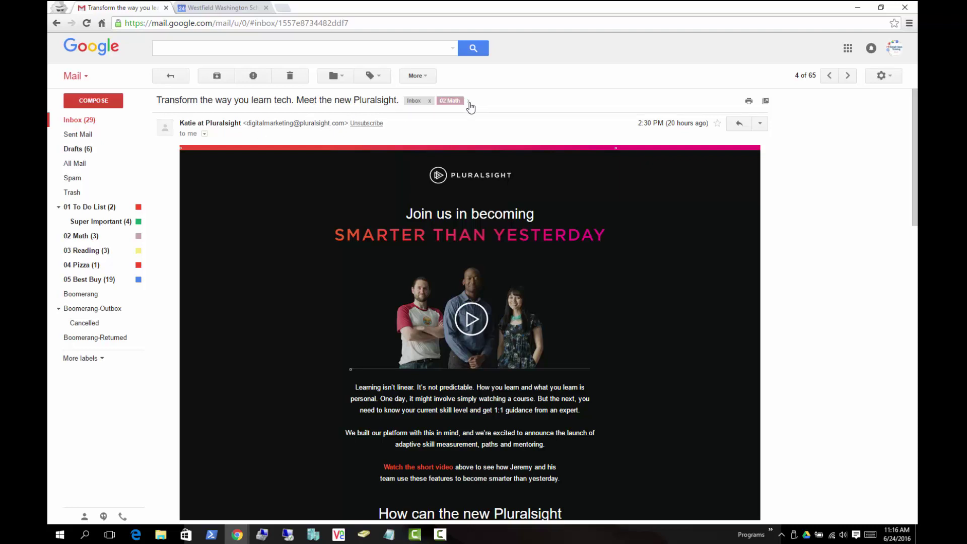
left_click(78, 124)
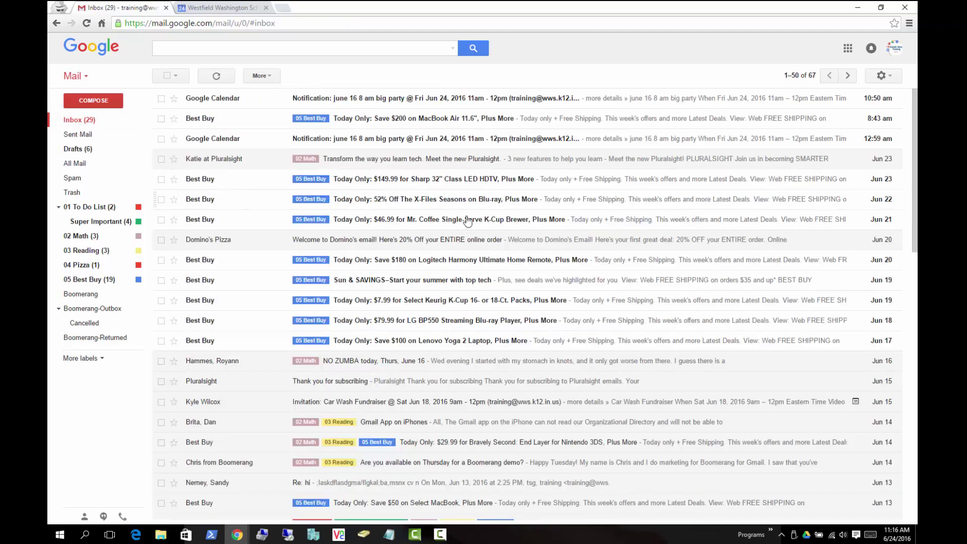
scroll(464, 267, "down", 3)
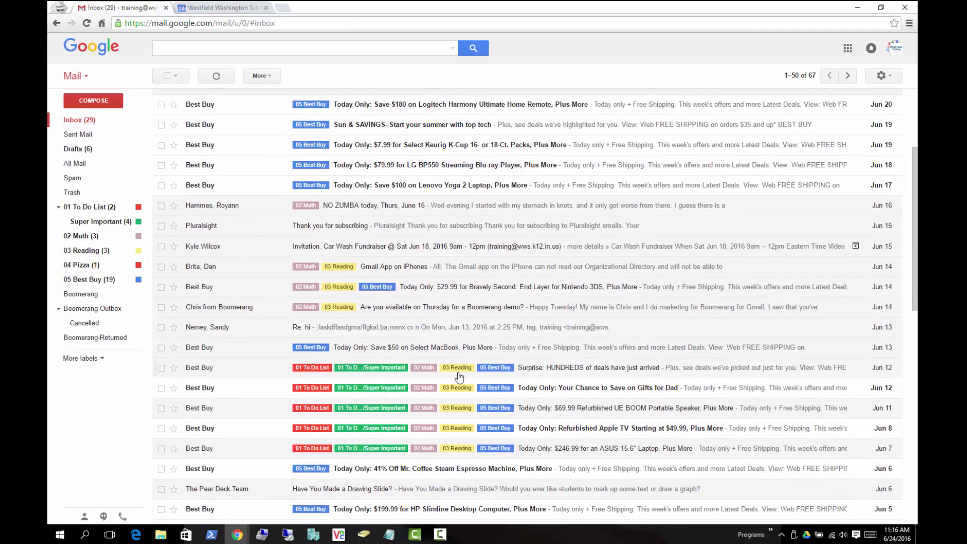
scroll(312, 330, "up", 3)
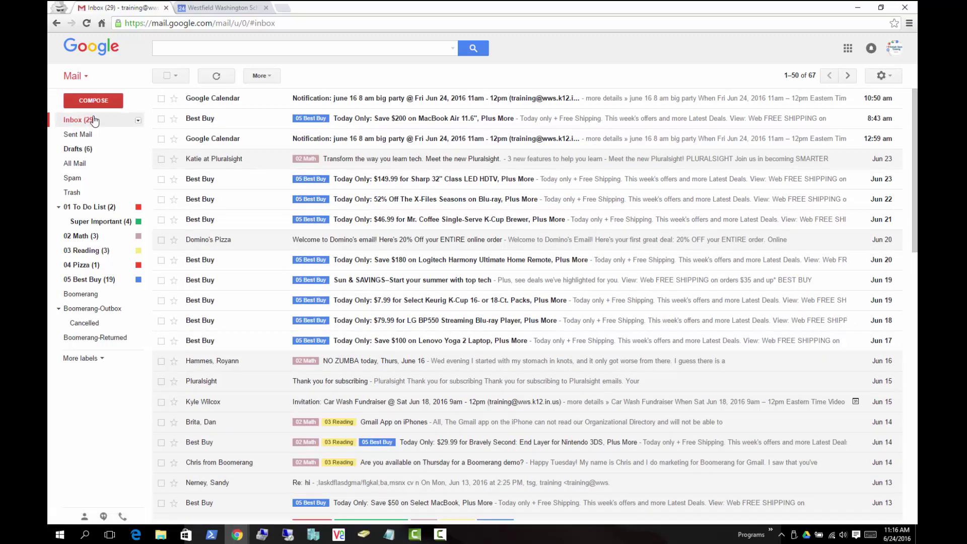
- Examine All Mail, including the labels of the 12:59 AM Google Calendar notification, and compare it with Trash
left_click(72, 166)
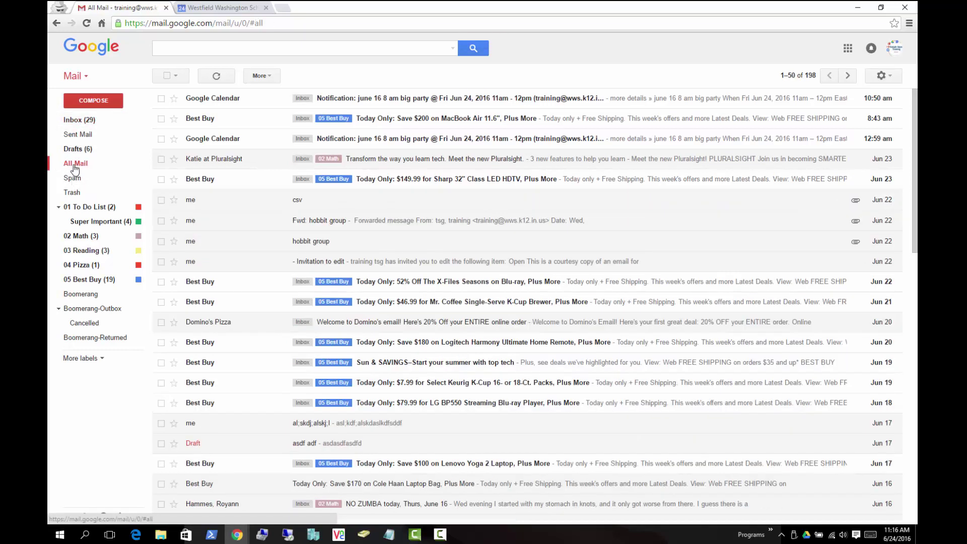
left_click(411, 139)
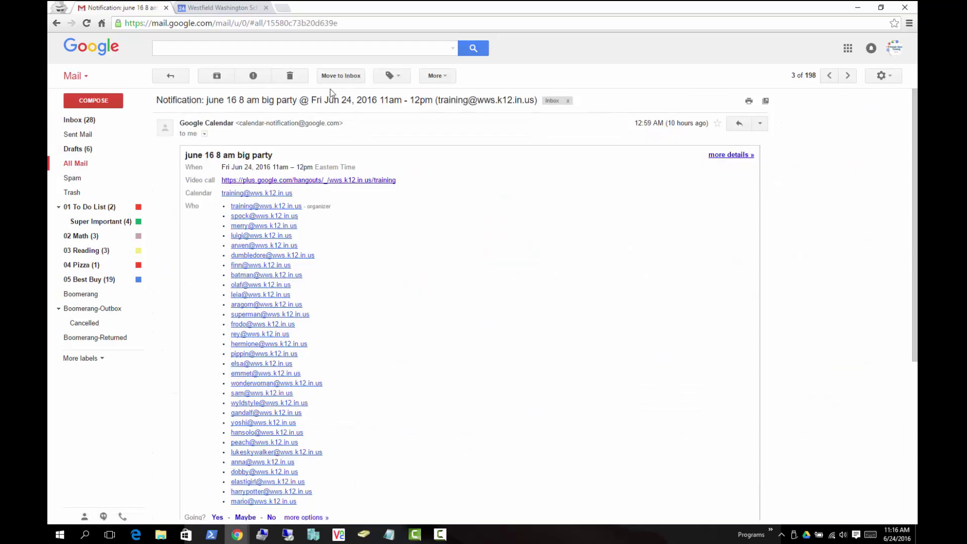
left_click(85, 165)
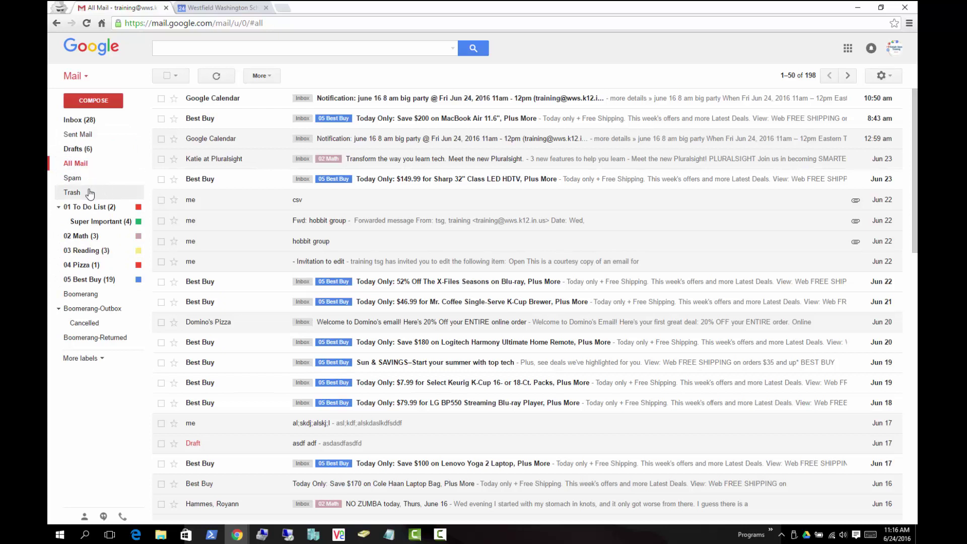
left_click(73, 193)
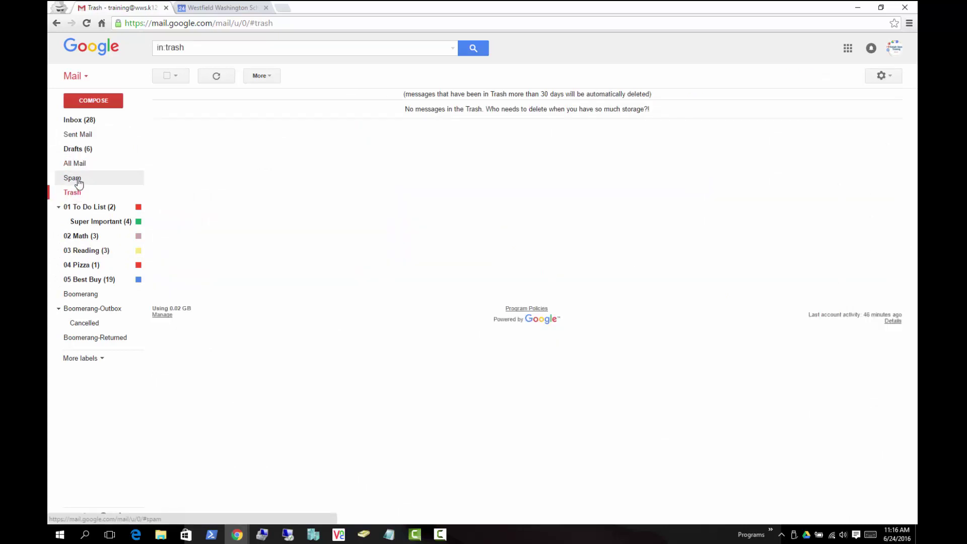
left_click(73, 162)
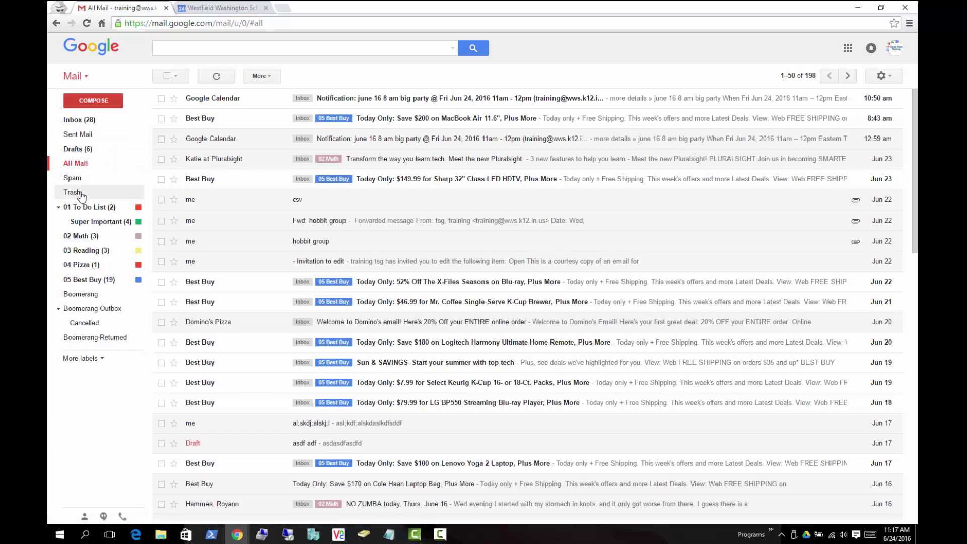
- Remove the 02 Math and Inbox labels from the "Transform the way you learn tech" email in the inbox
left_click(77, 122)
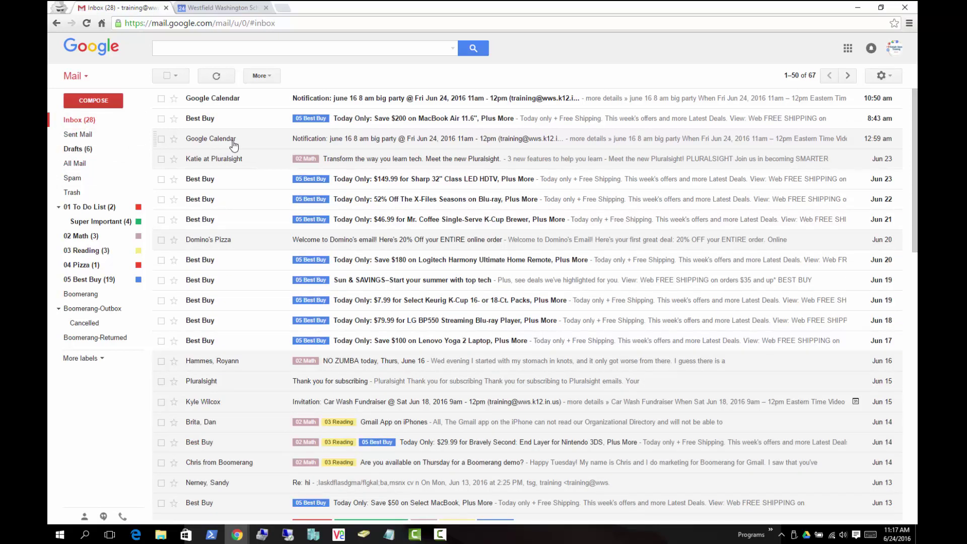
left_click(288, 159)
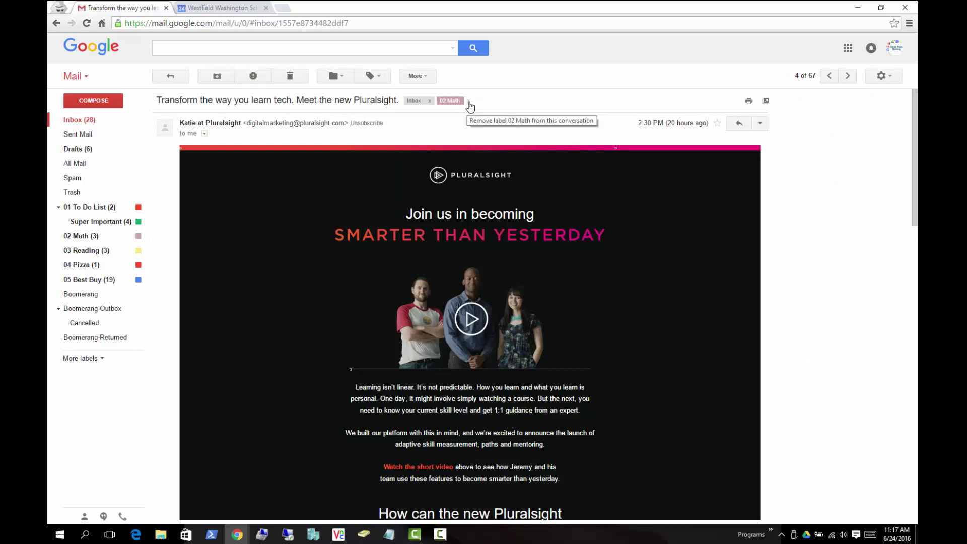
left_click(468, 103)
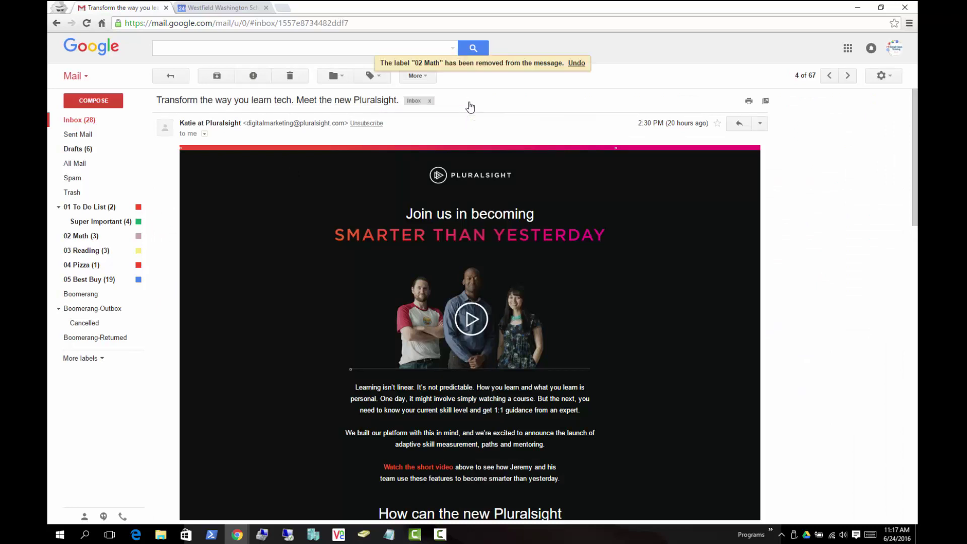
left_click(430, 102)
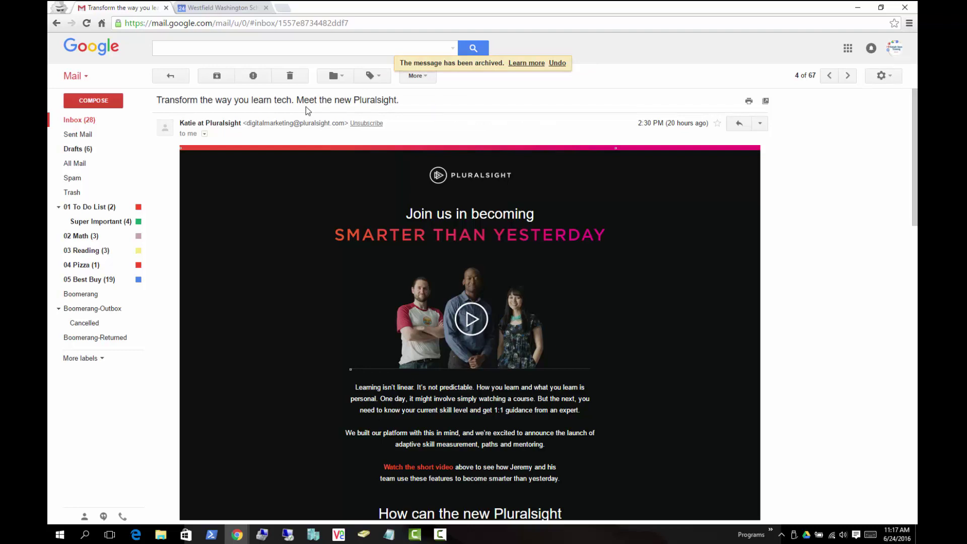
left_click_drag(405, 65, 505, 66)
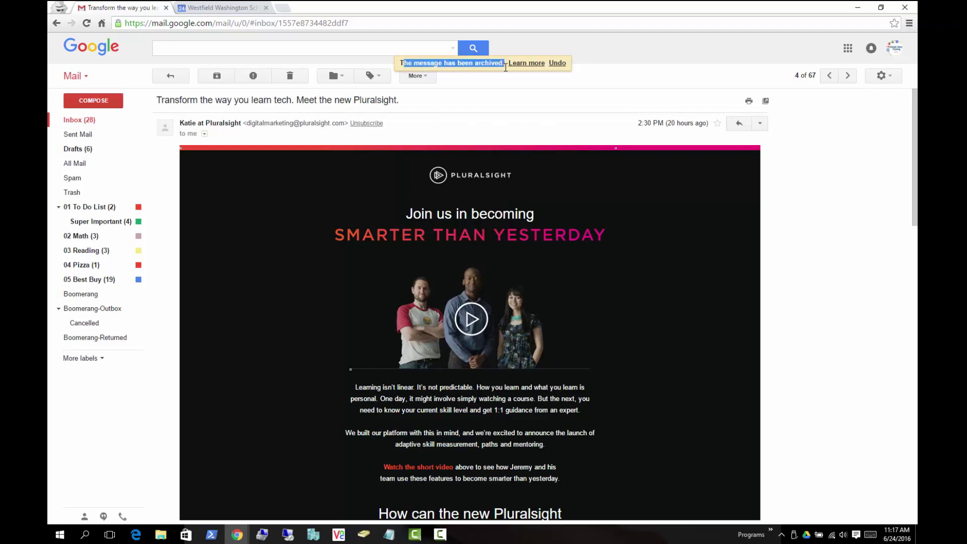
left_click(486, 96)
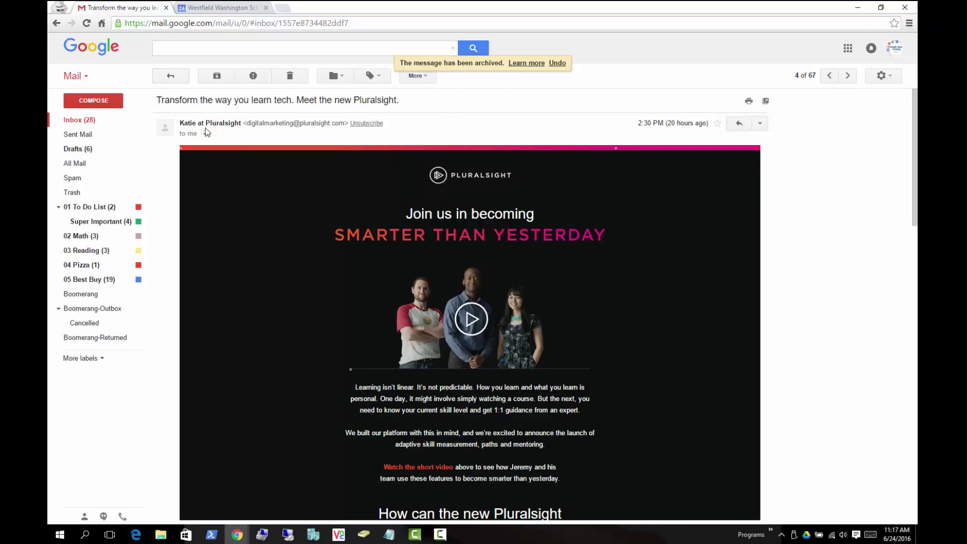
- Look for the archived "Transform the way you learn tech" email in the inbox and open it from All Mail to check its labels
left_click(83, 121)
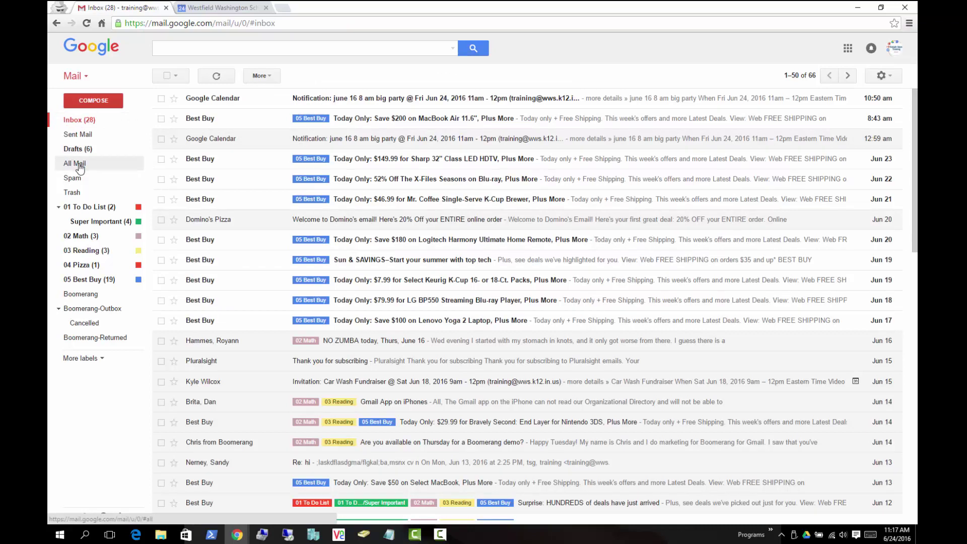
left_click(80, 165)
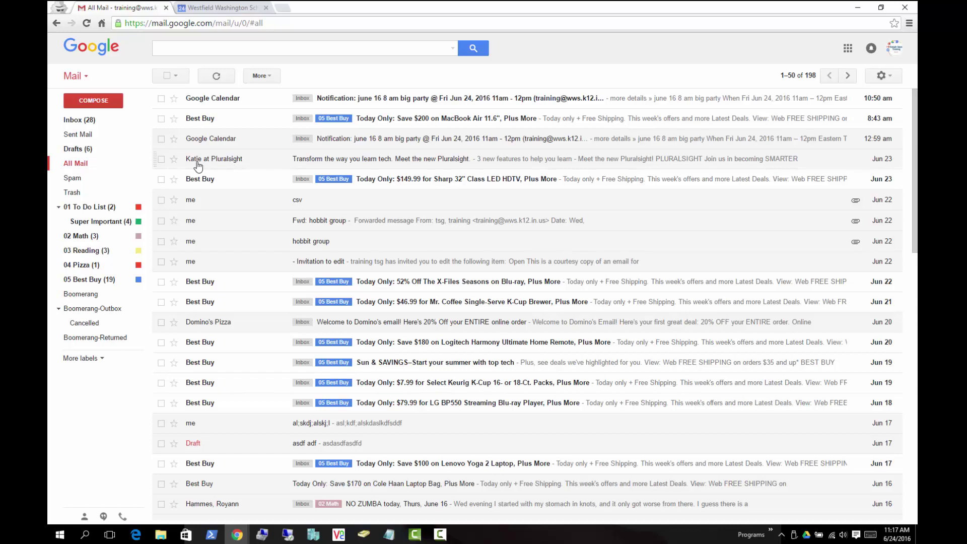
left_click(238, 164)
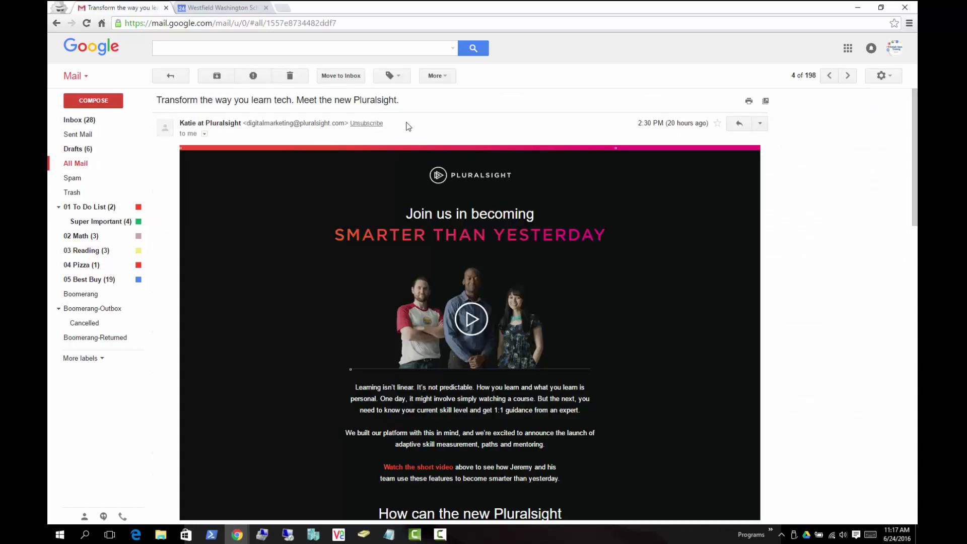
left_click(86, 125)
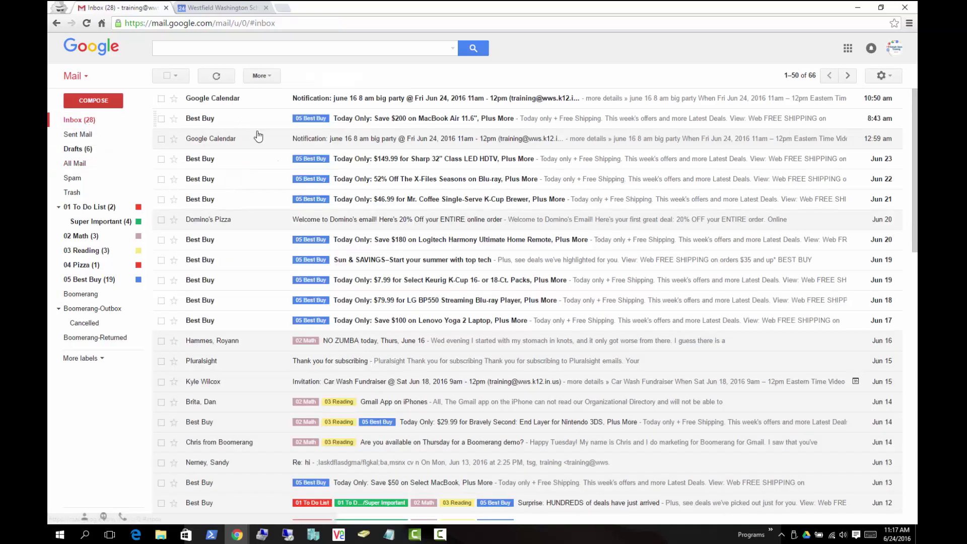
- Move the archived "Transform the way you learn tech" email from All Mail back to the inbox and view the inbox
left_click(80, 164)
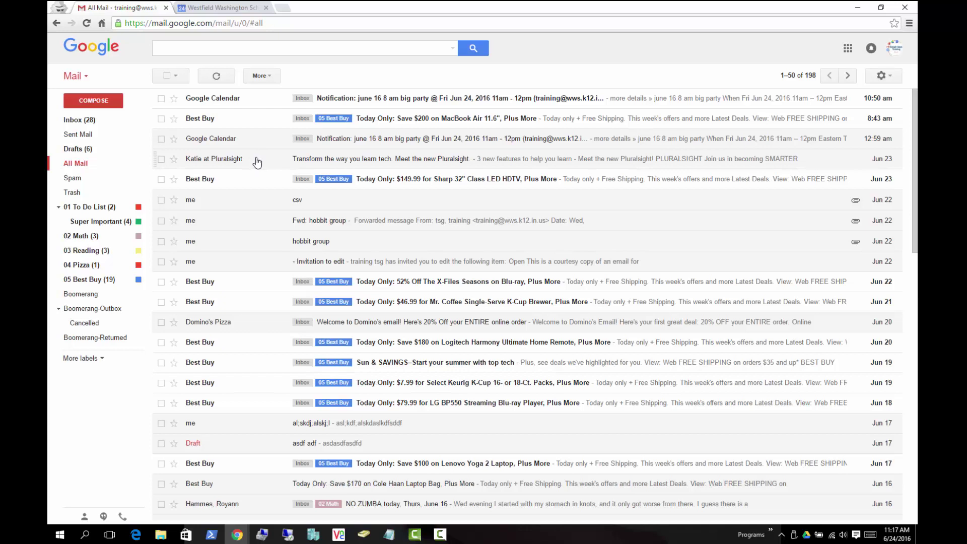
left_click_drag(257, 162, 79, 123)
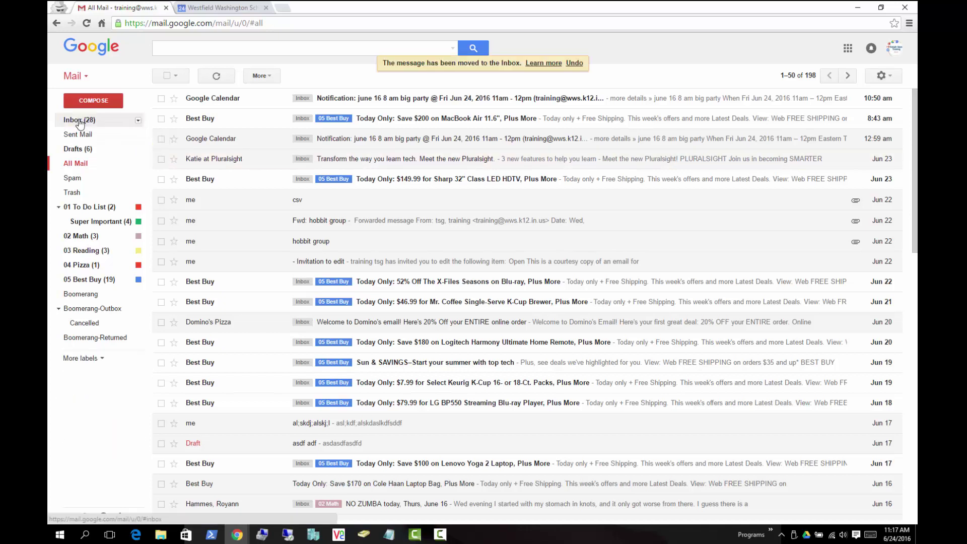
left_click(79, 122)
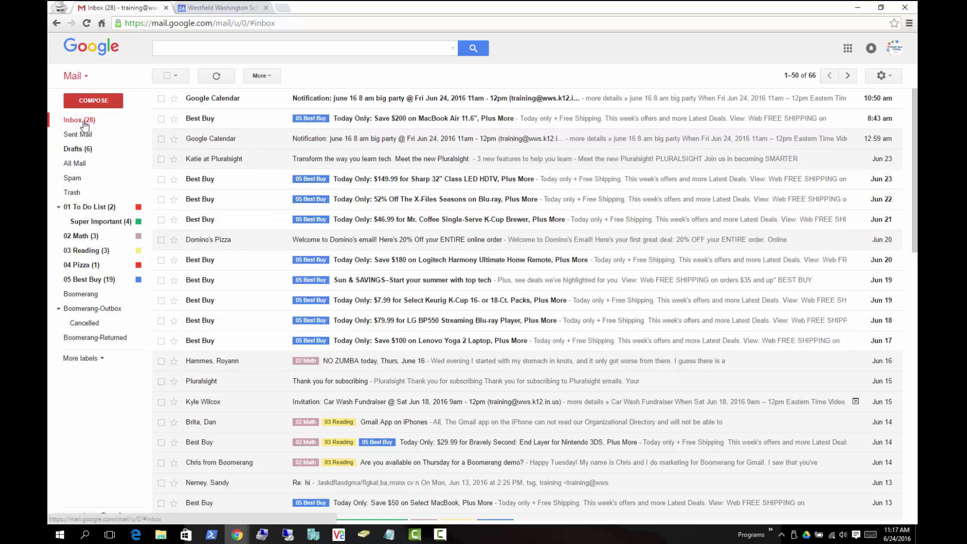
- Open the "Transform the way you learn tech" email from the inbox, archive it, and look for it in All Mail
left_click(246, 161)
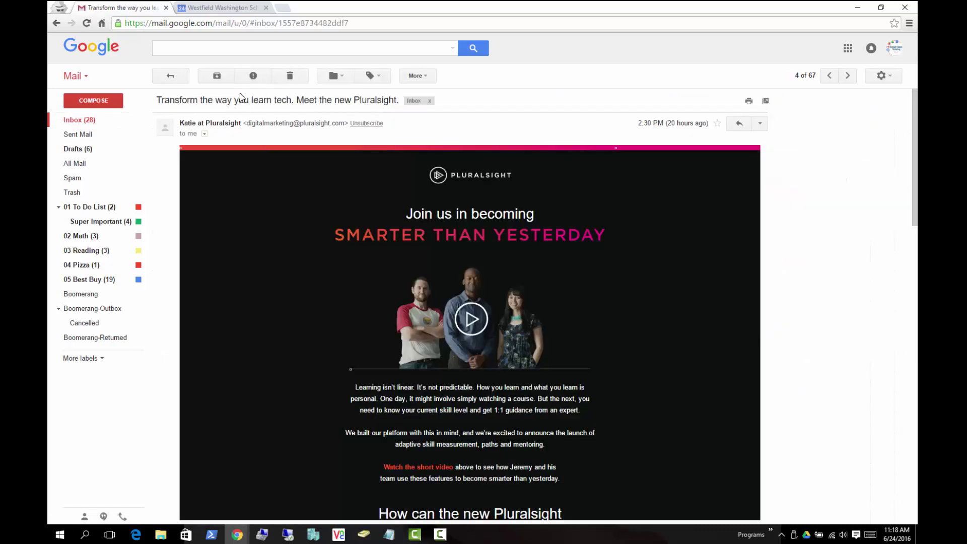
left_click(212, 81)
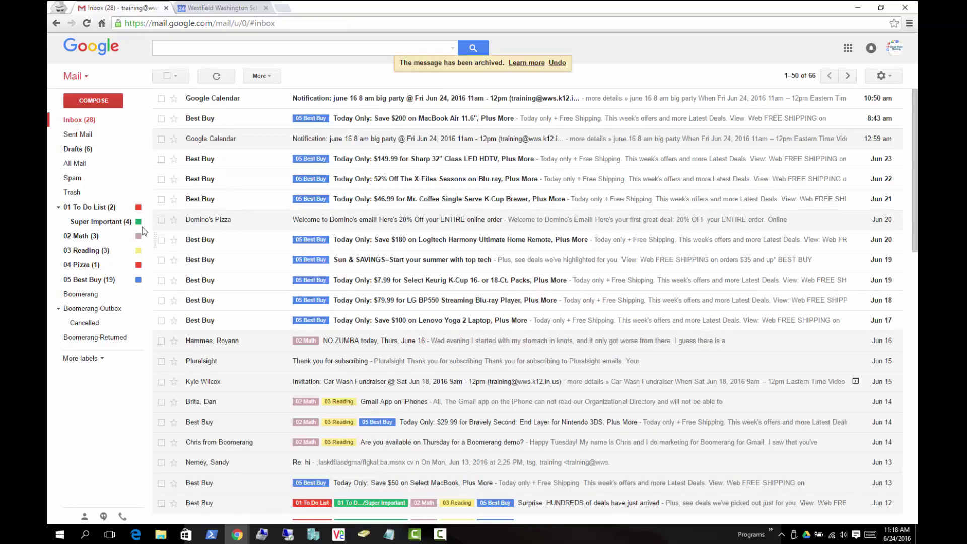
left_click(87, 167)
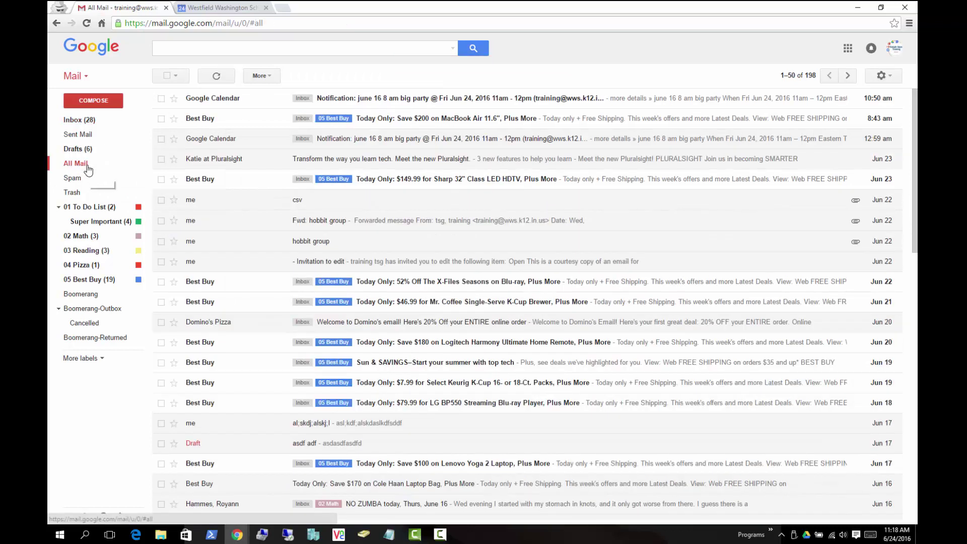
- Open the archived "Transform the way you learn tech" email from All Mail and move it back to the inbox
left_click(236, 157)
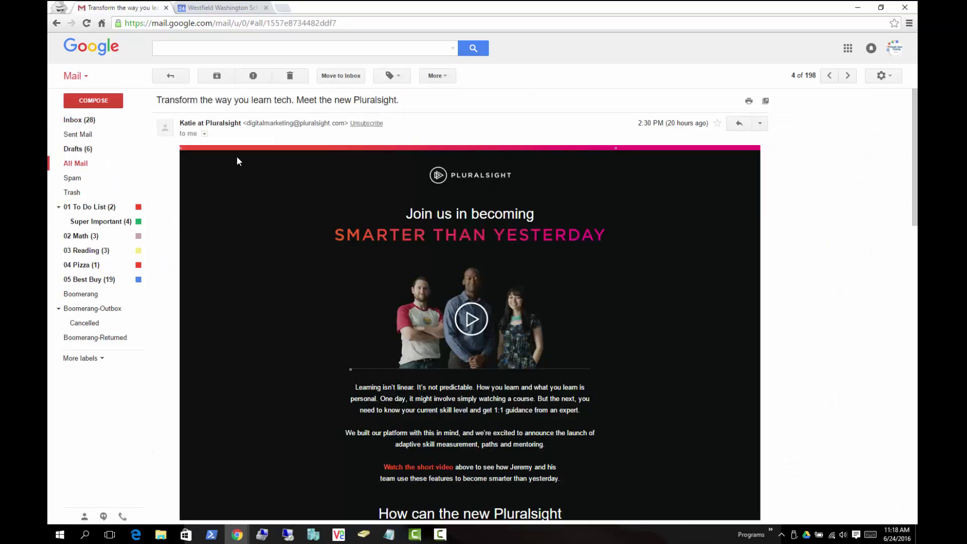
left_click(382, 79)
left_click(380, 166)
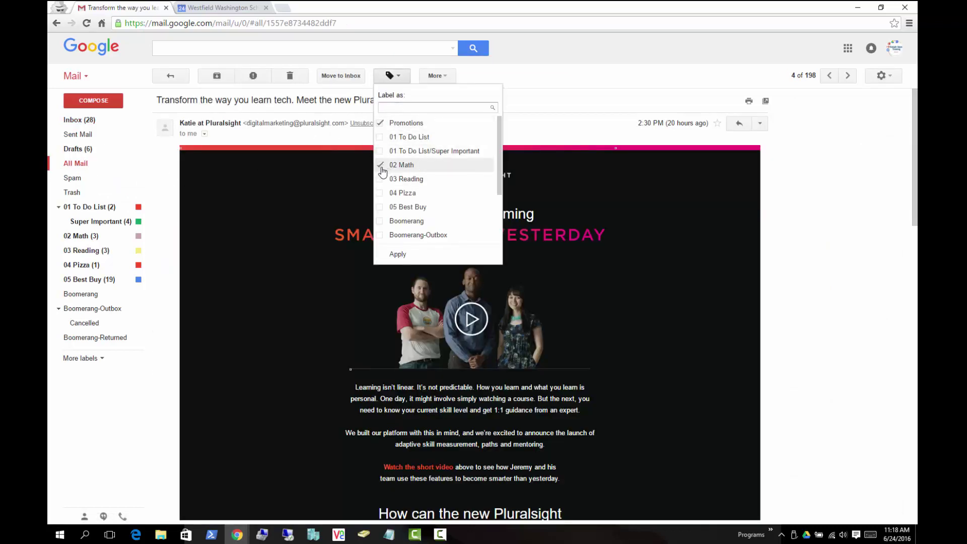
left_click(540, 105)
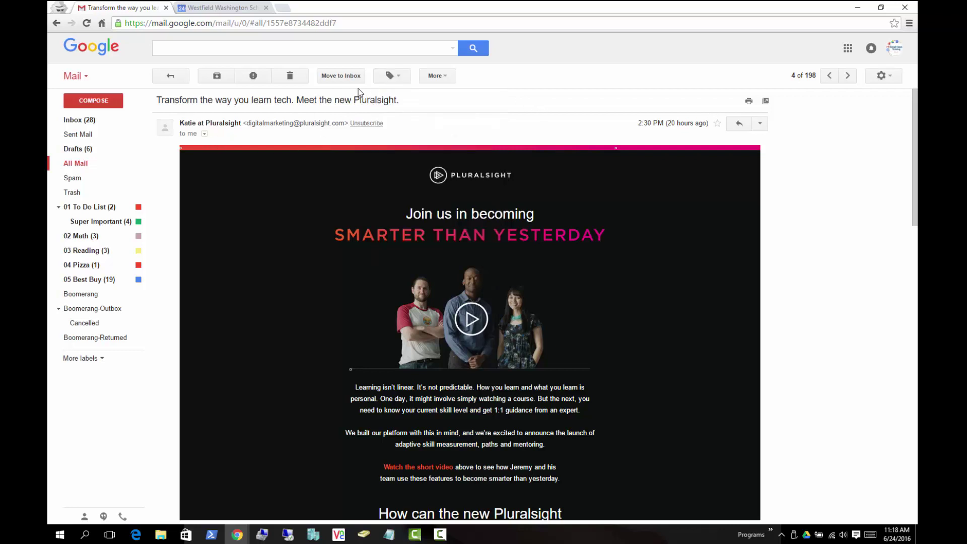
left_click(338, 77)
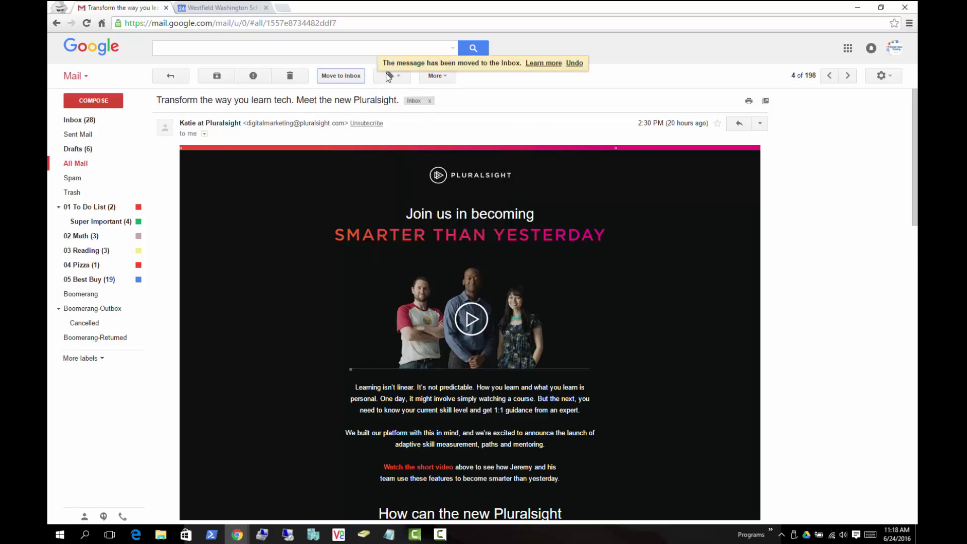
- Apply the 02 Math label to the open "Transform the way you learn tech" email and archive it
left_click(387, 76)
left_click(398, 165)
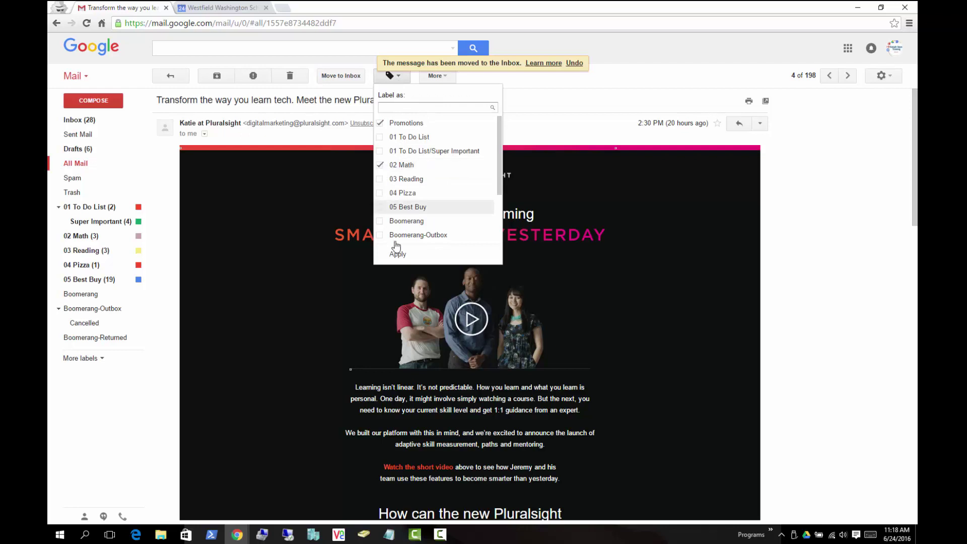
left_click(398, 254)
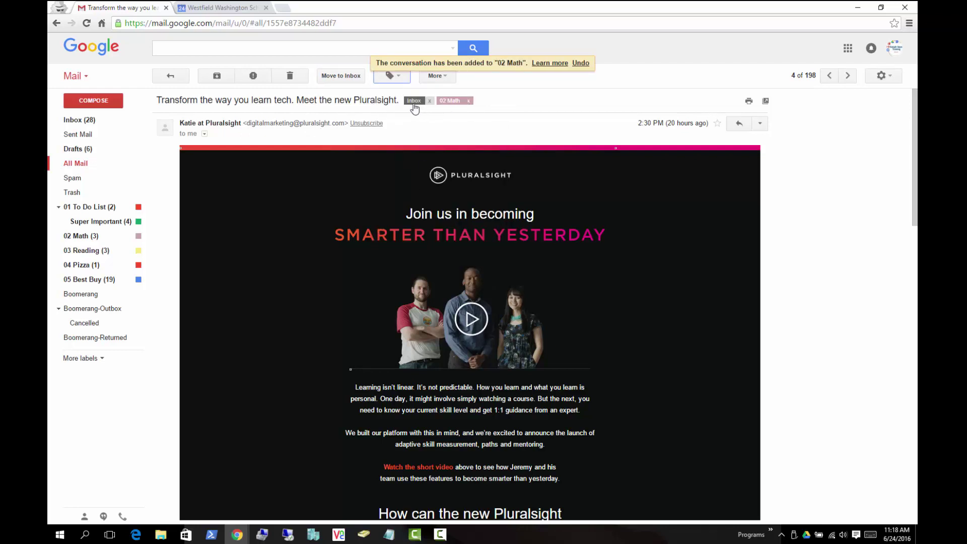
left_click(217, 76)
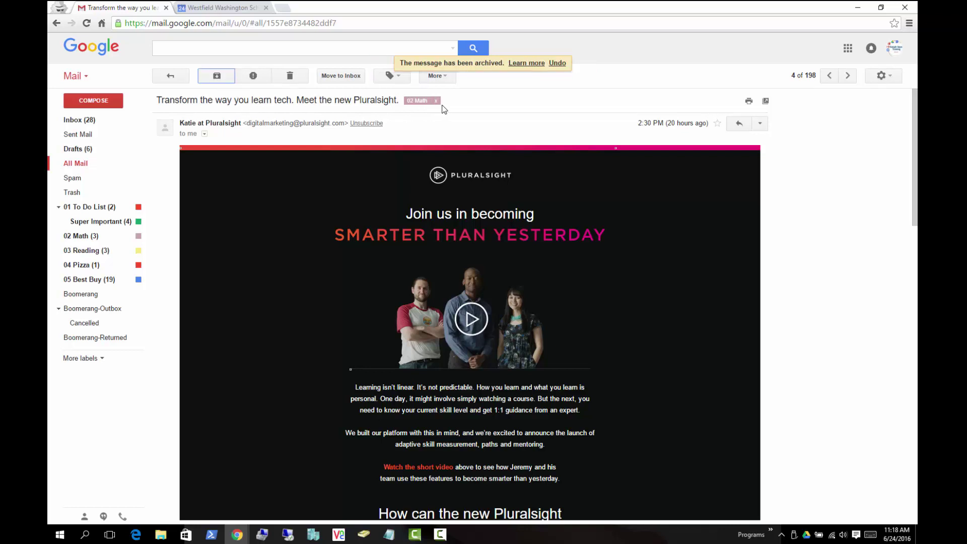
- Look for the archived email under the 02 Math label, in the inbox and in All Mail, and return to the inbox
left_click(80, 236)
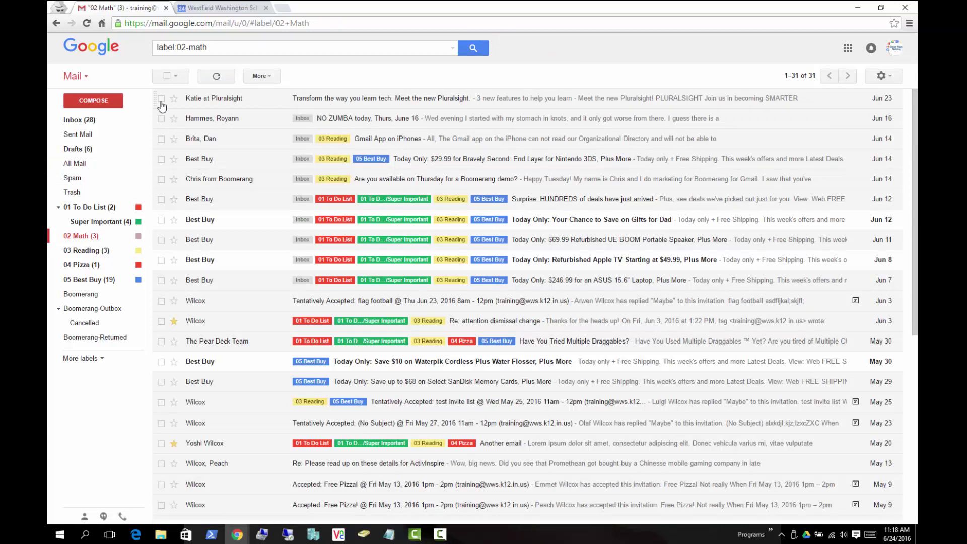
left_click(88, 126)
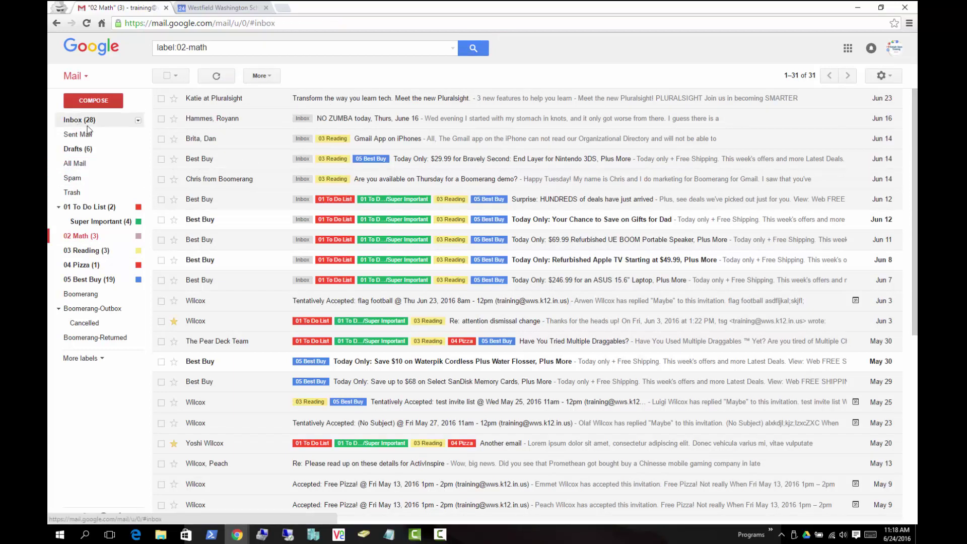
left_click(84, 167)
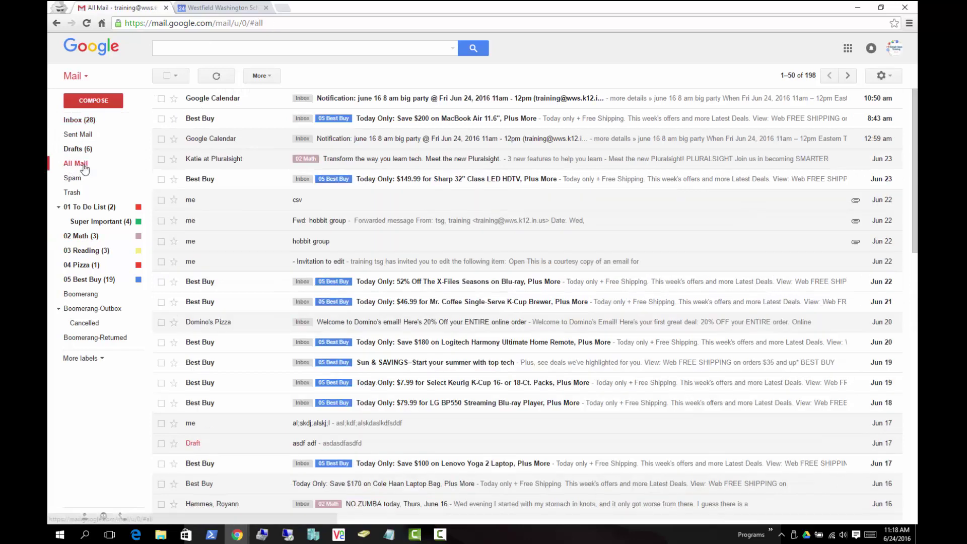
left_click(229, 120)
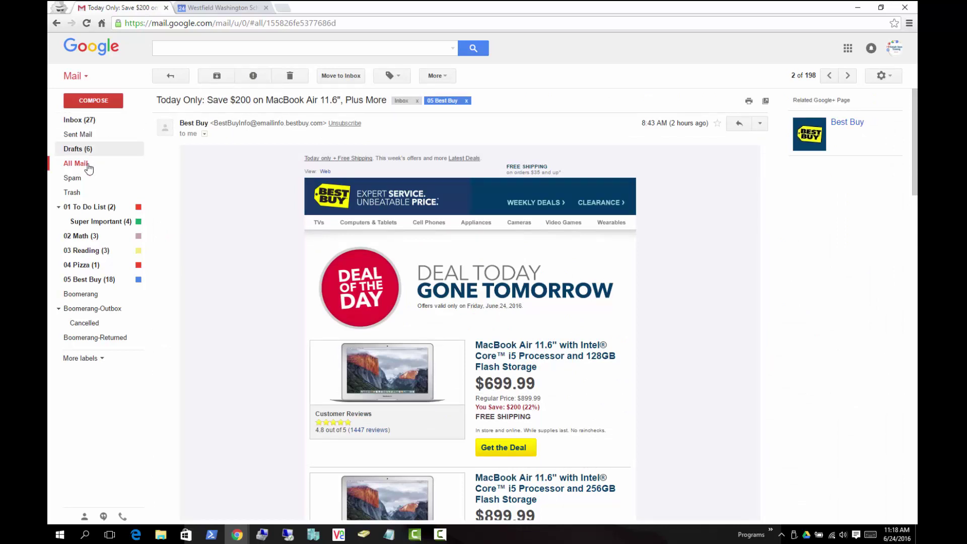
left_click(82, 121)
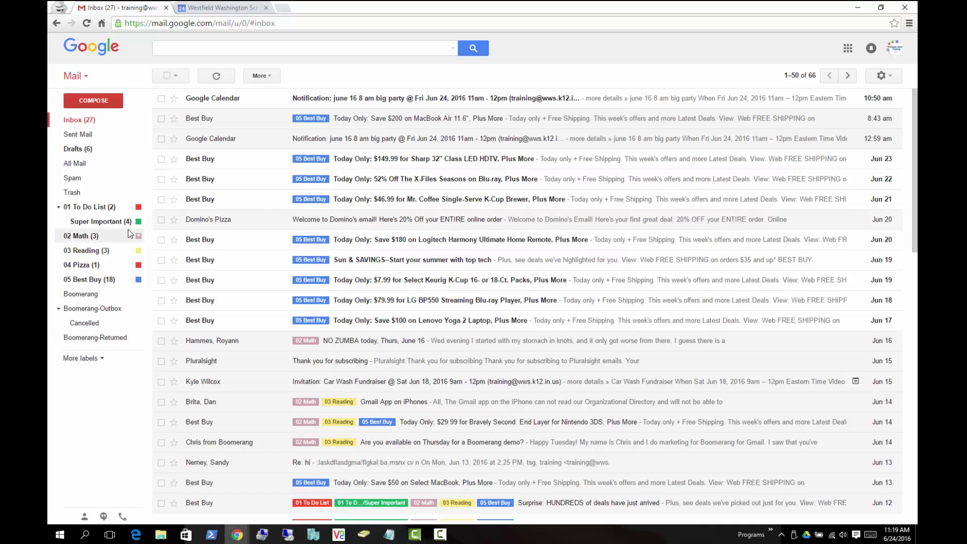
- View the new label dialog without creating a label, and examine the label management settings before returning to the inbox
left_click(101, 360)
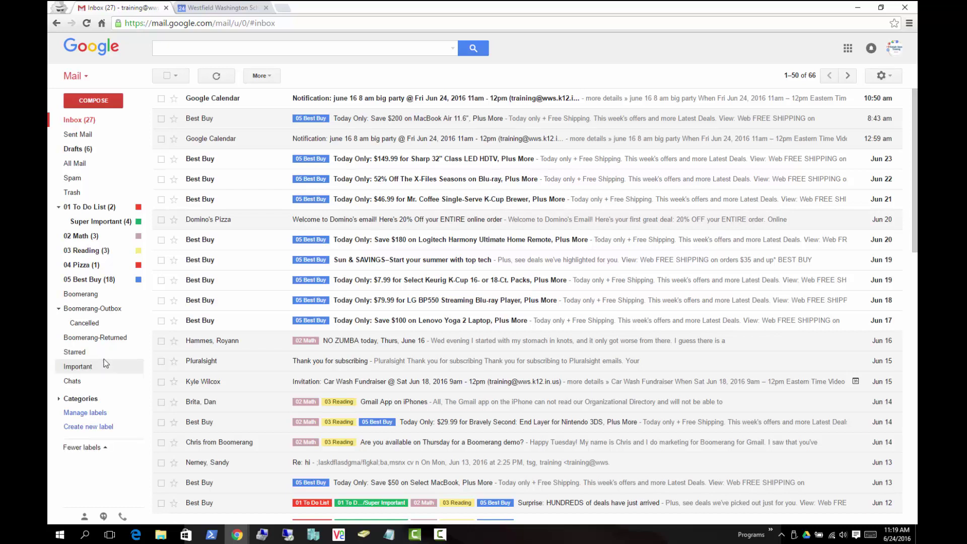
left_click(88, 428)
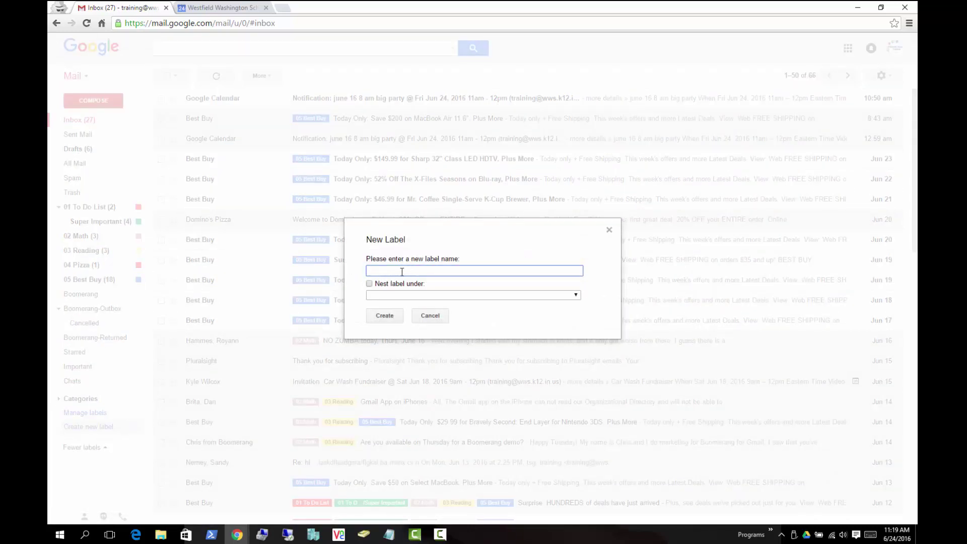
left_click(430, 316)
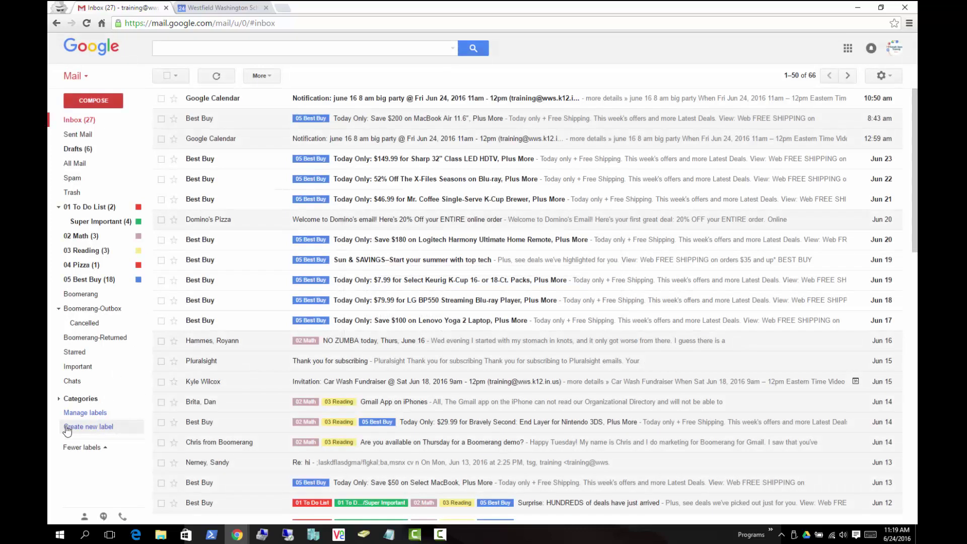
left_click(88, 413)
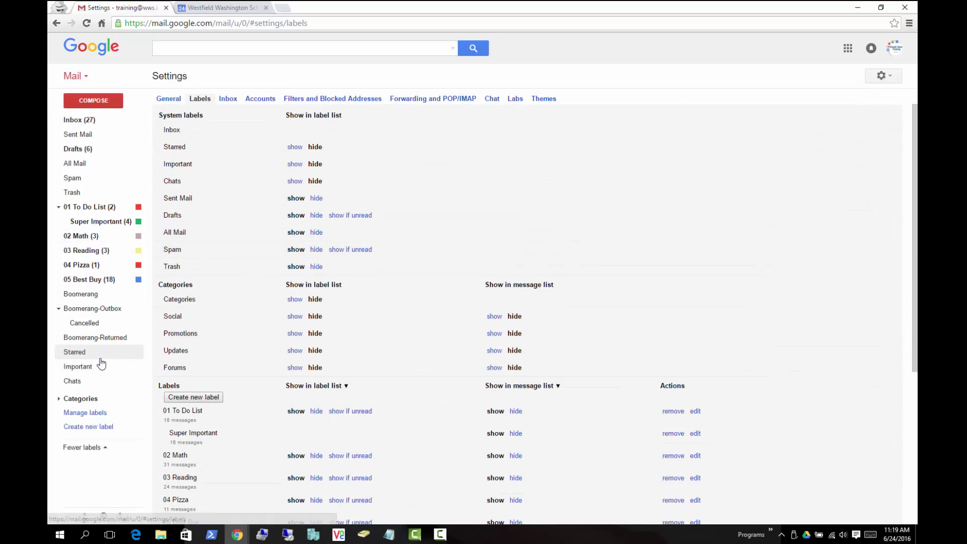
left_click(76, 119)
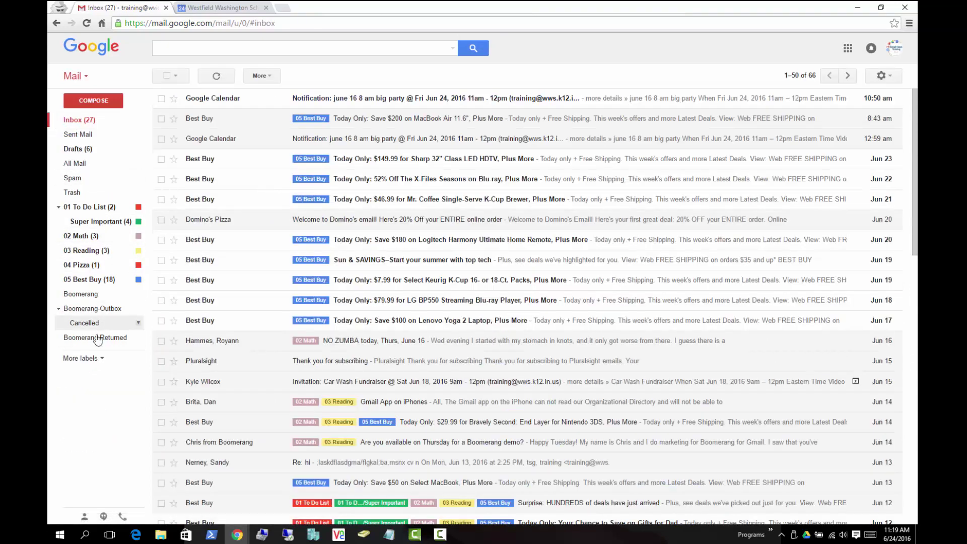
- Examine the parent labels available for nesting a new label, and close the dialog without creating one
left_click(81, 358)
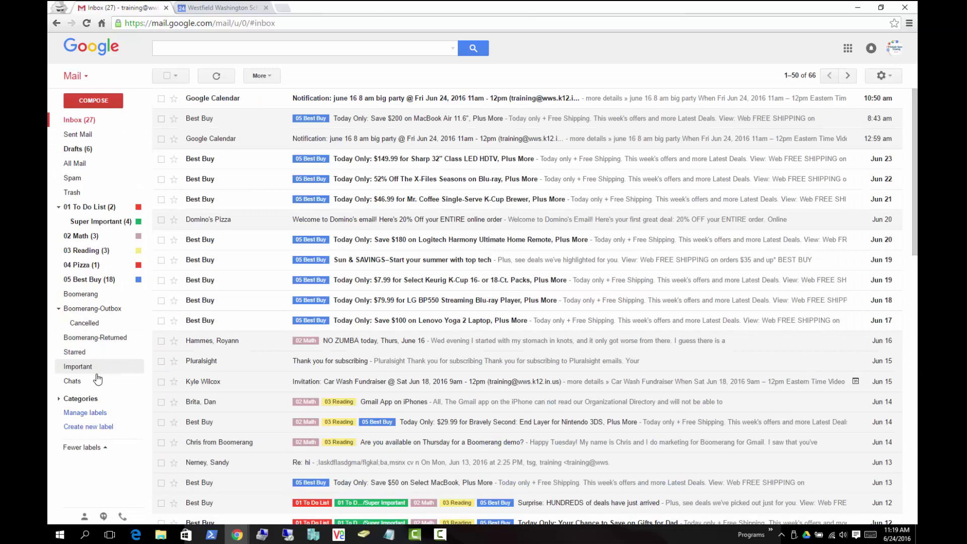
left_click(88, 426)
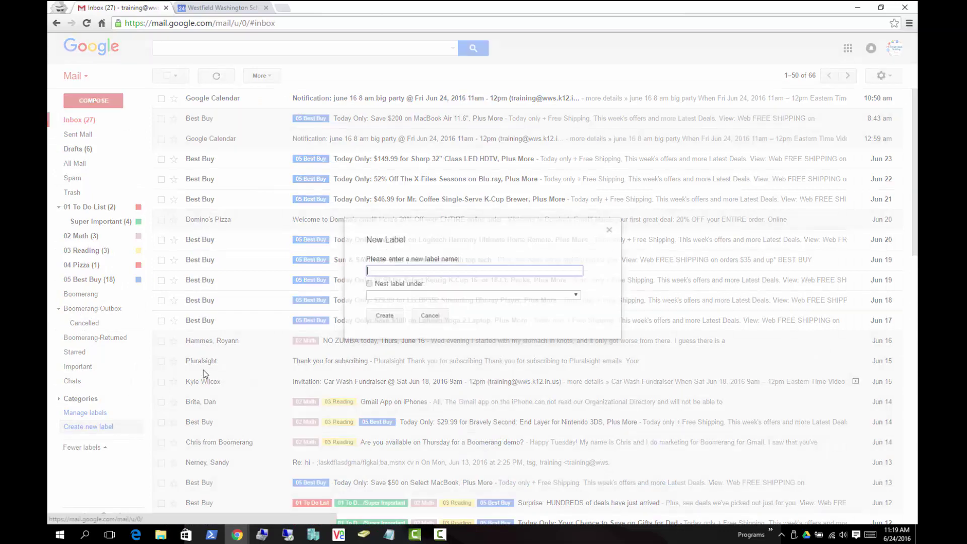
left_click(376, 285)
left_click(411, 296)
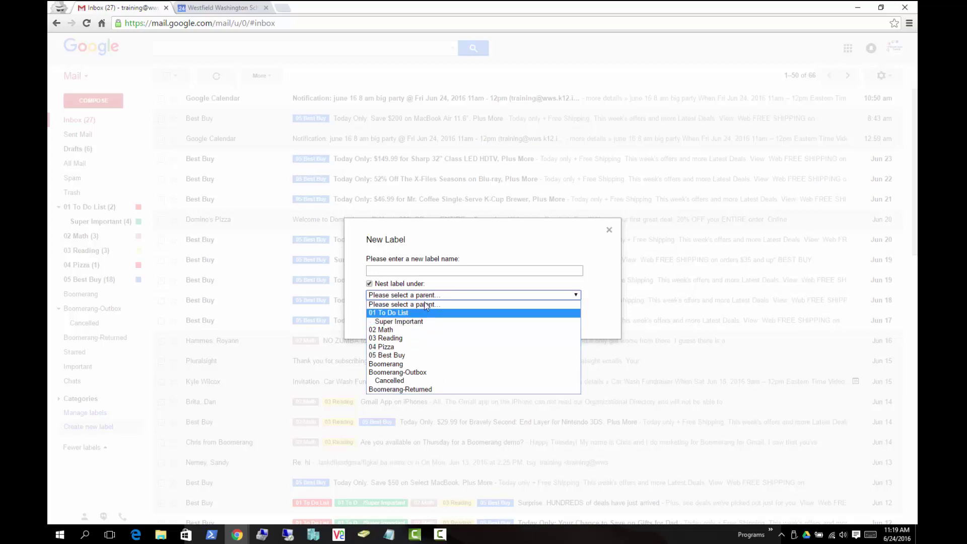
left_click(610, 230)
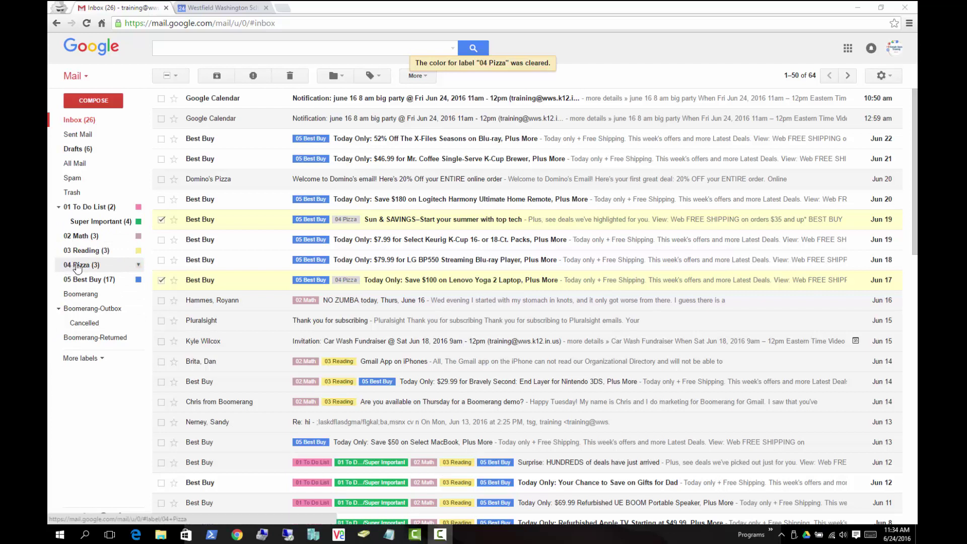
- Set the label color of 04 Pizza to red and reopen its label options
left_click(139, 266)
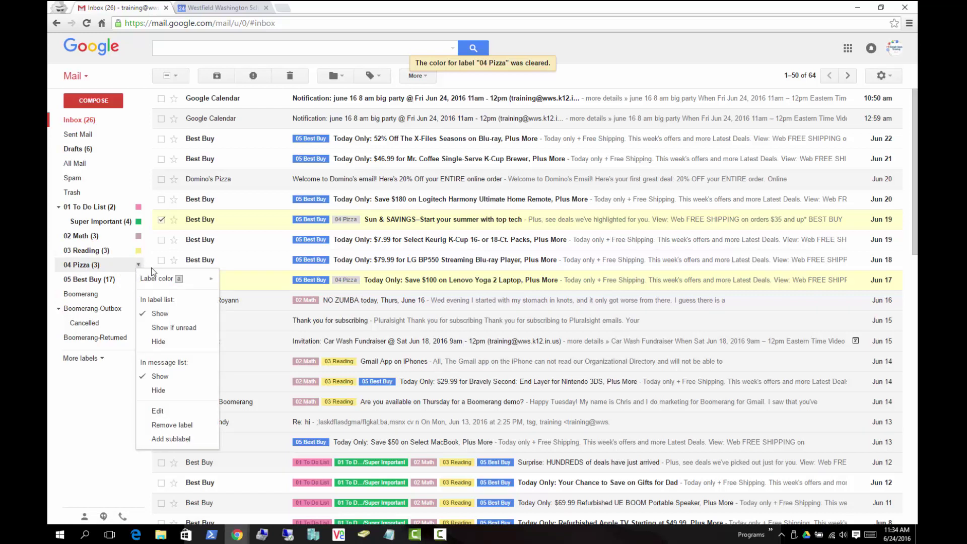
mouse_move(154, 284)
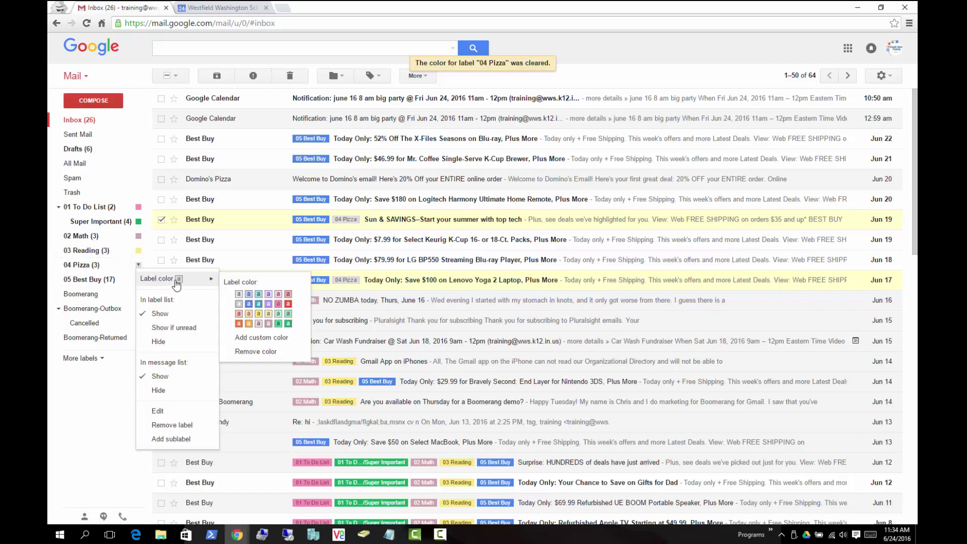
left_click(288, 304)
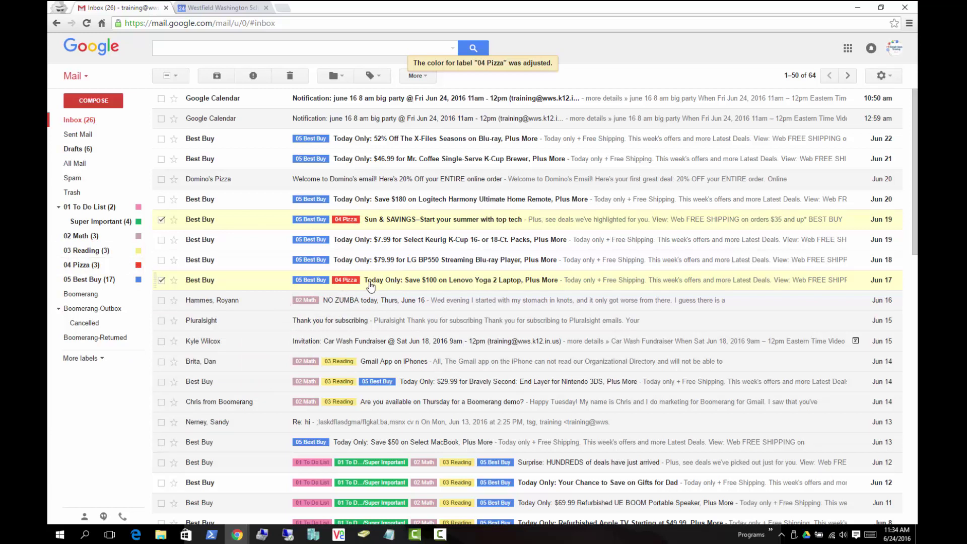
left_click(138, 267)
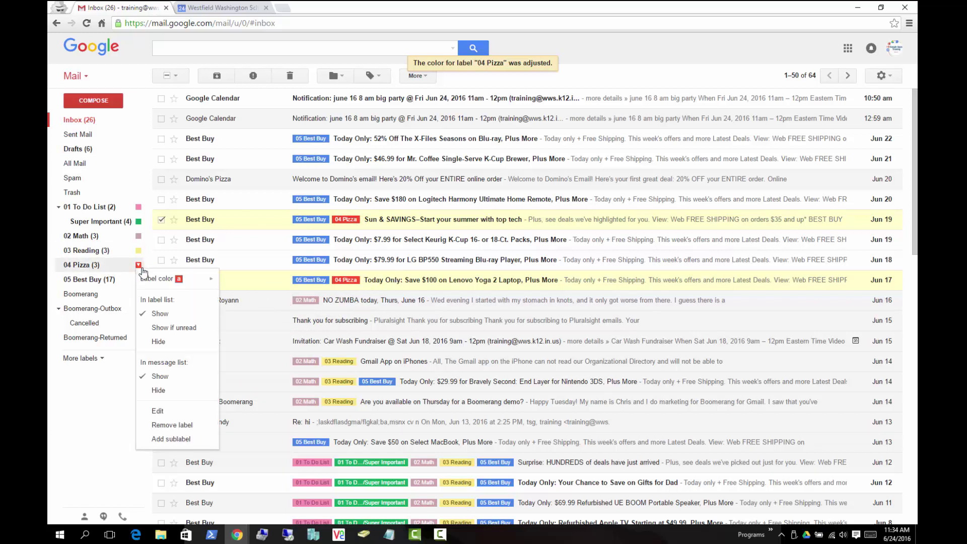
mouse_move(165, 284)
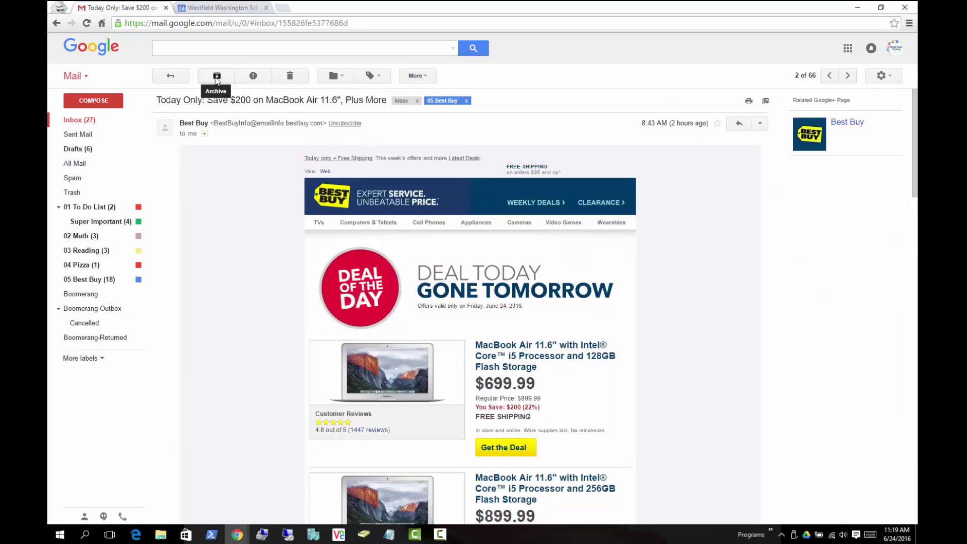
- Remove the 05 Best Buy label from the open "Save $200 on MacBook Air" email and move it to 03 Reading
left_click(340, 78)
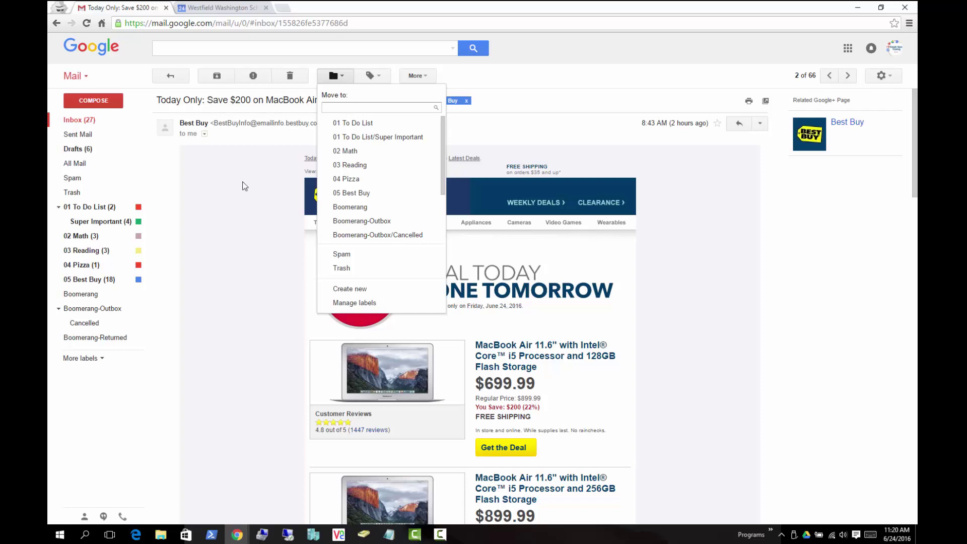
left_click(272, 195)
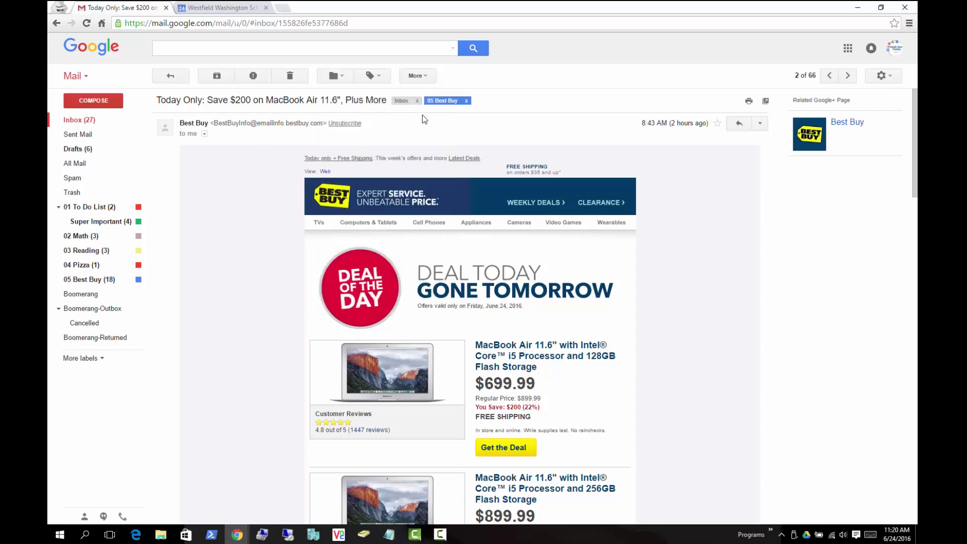
left_click(466, 101)
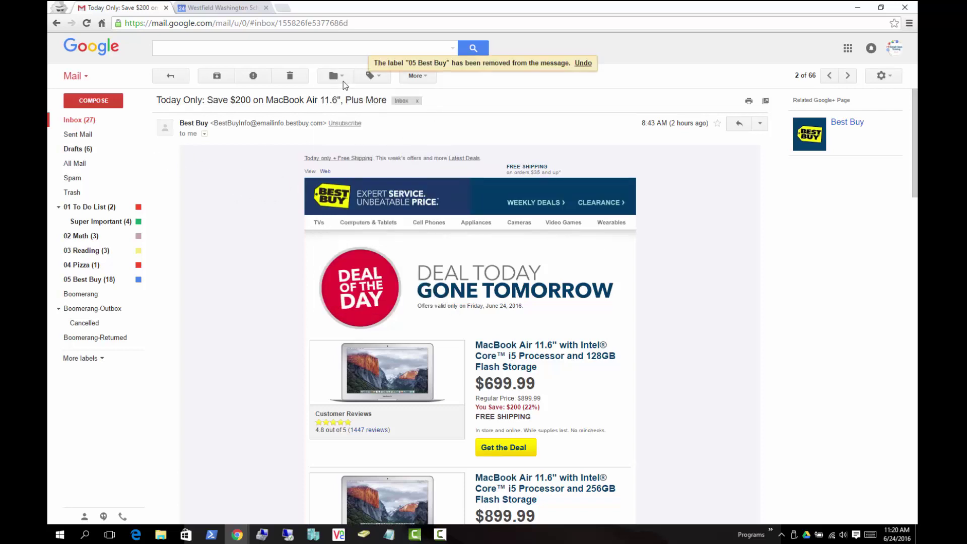
left_click(345, 77)
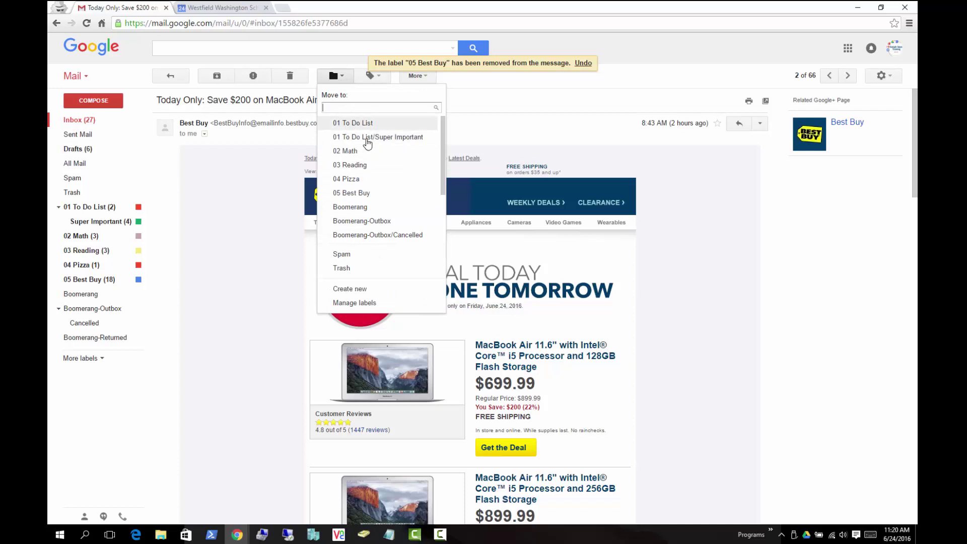
left_click(458, 130)
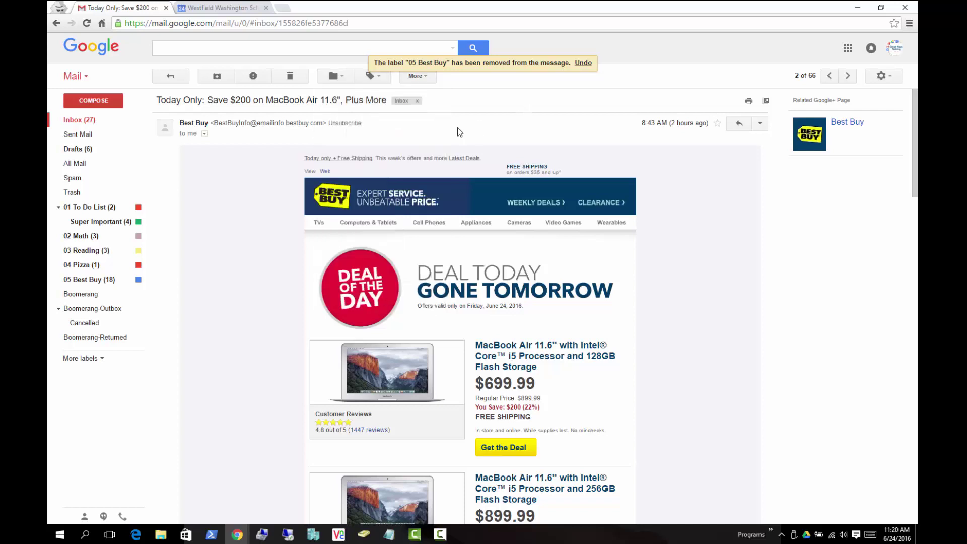
left_click(334, 76)
left_click(346, 166)
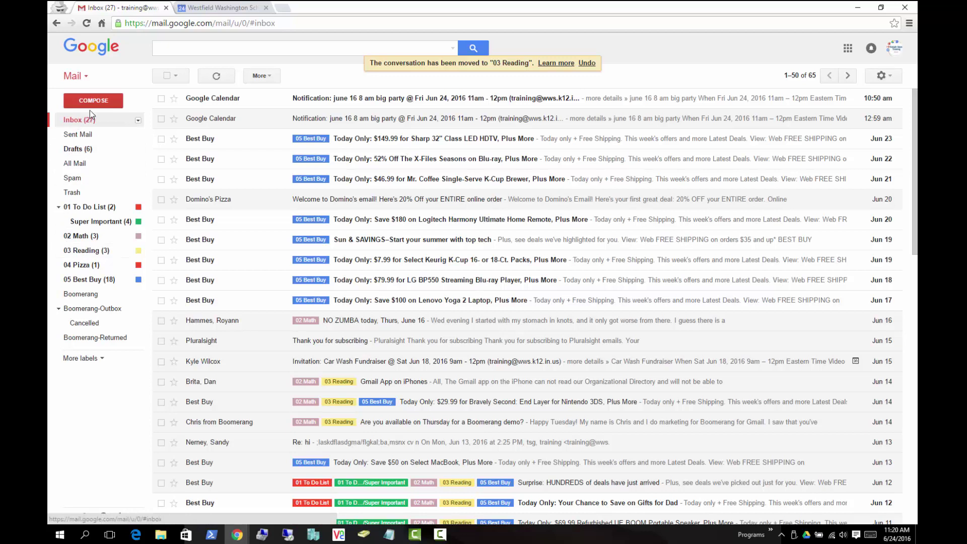
- Remove the 05 Best Buy label from the "$149.99 for Sharp 32" Class LED HDTV" email and label it 02 Math and 03 Reading
left_click(433, 138)
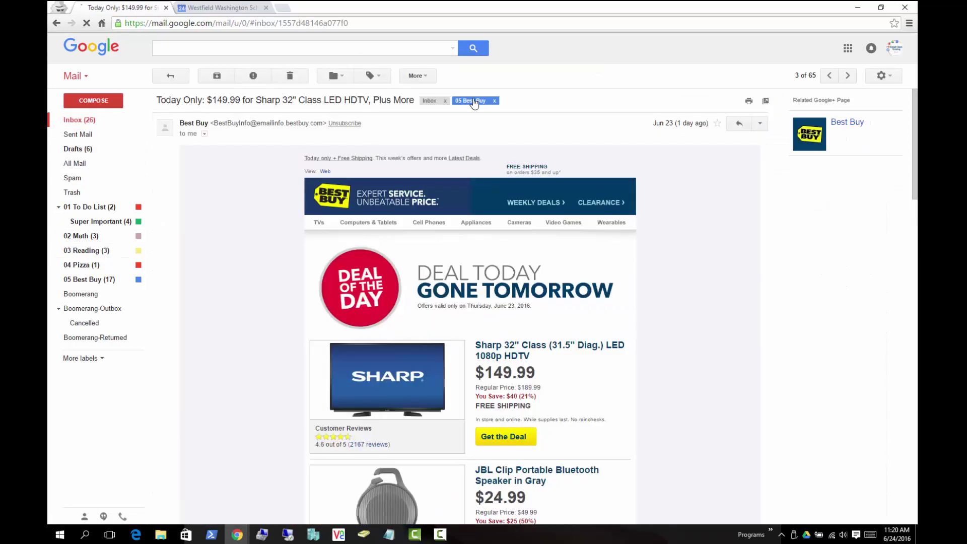
left_click(493, 101)
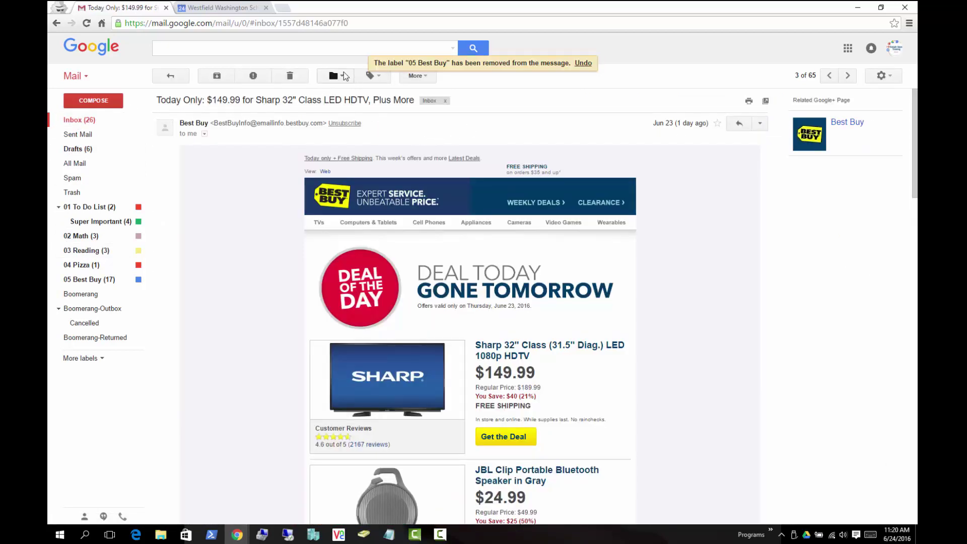
left_click(370, 75)
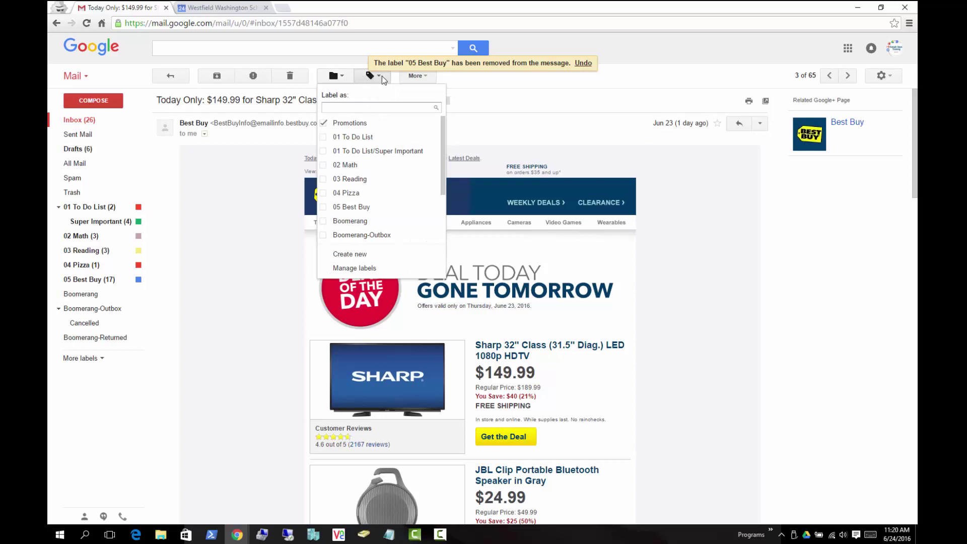
left_click(493, 96)
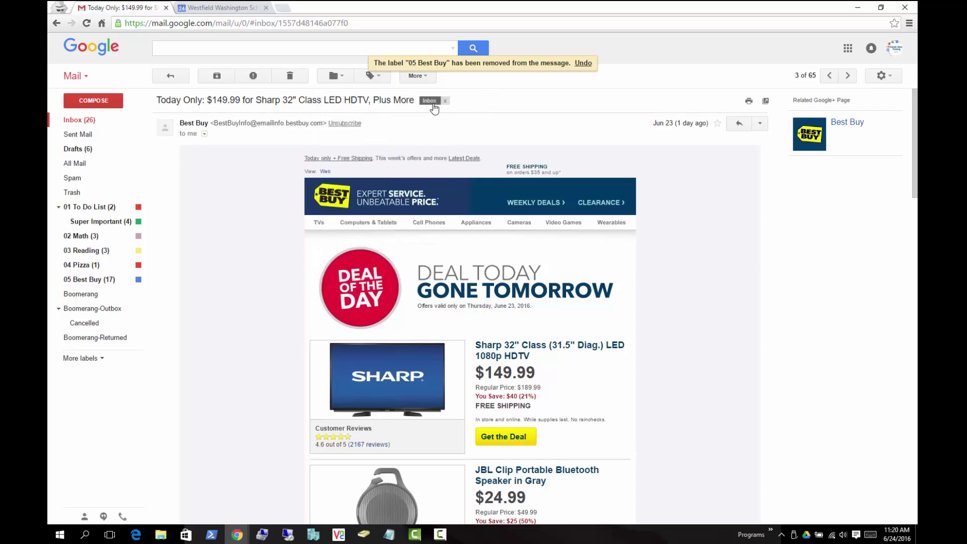
left_click(373, 76)
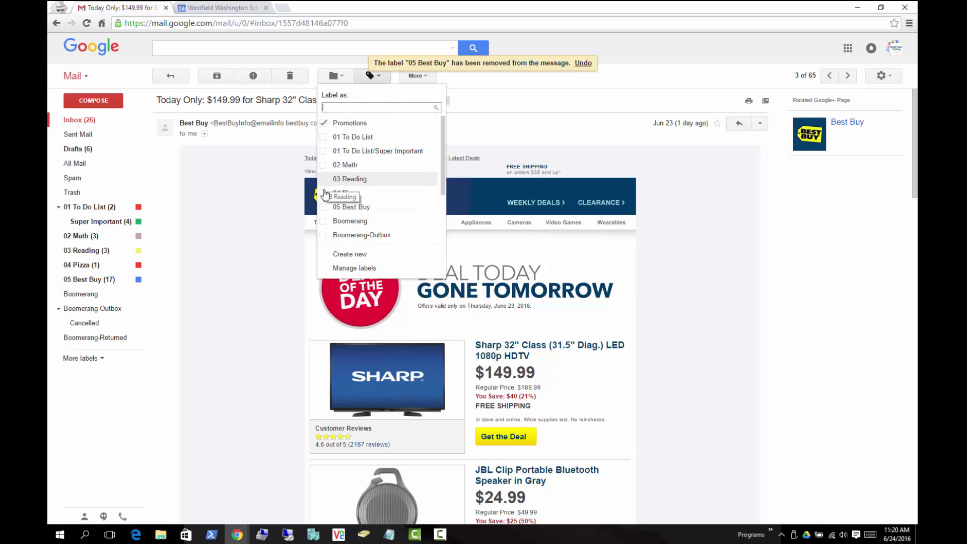
left_click(323, 181)
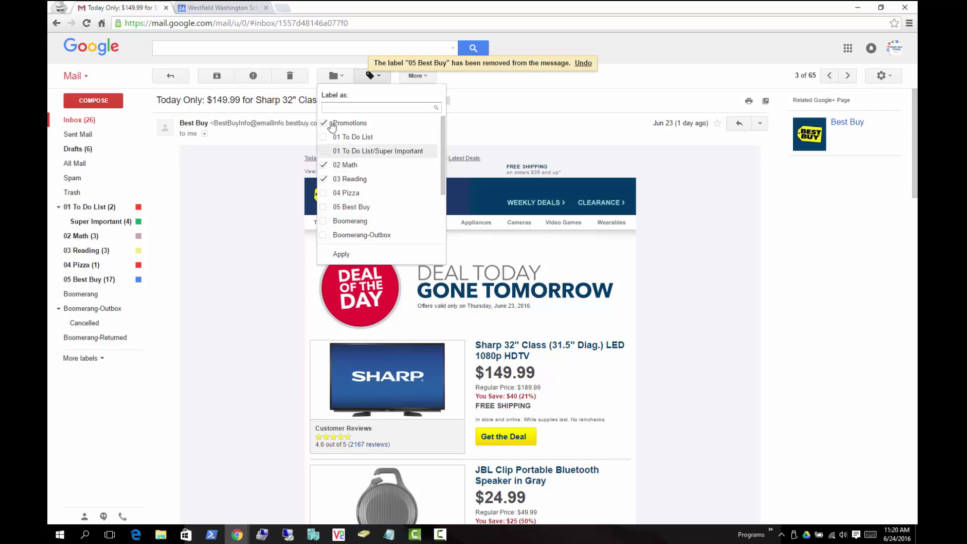
left_click(341, 255)
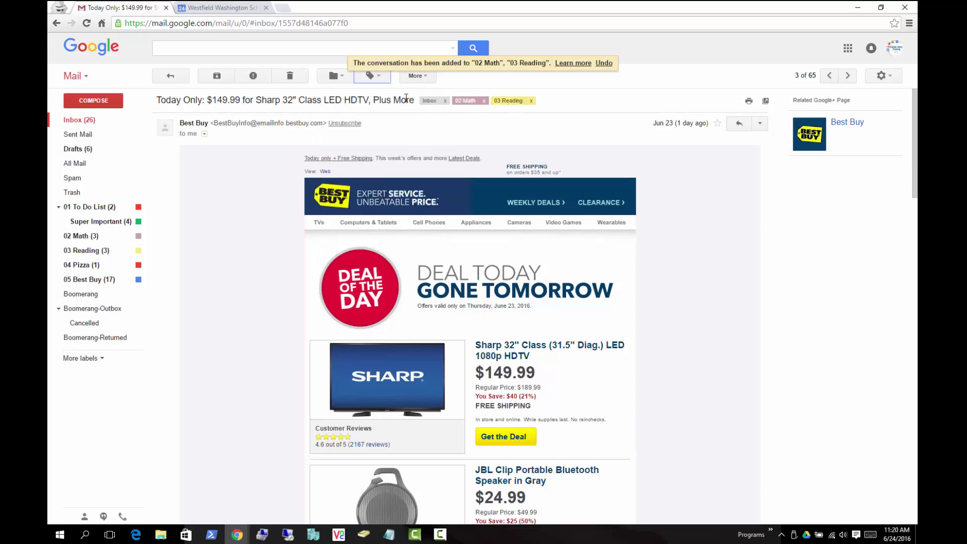
- View the available move destinations for the open email without moving it, and return to the inbox
left_click(377, 80)
left_click(338, 78)
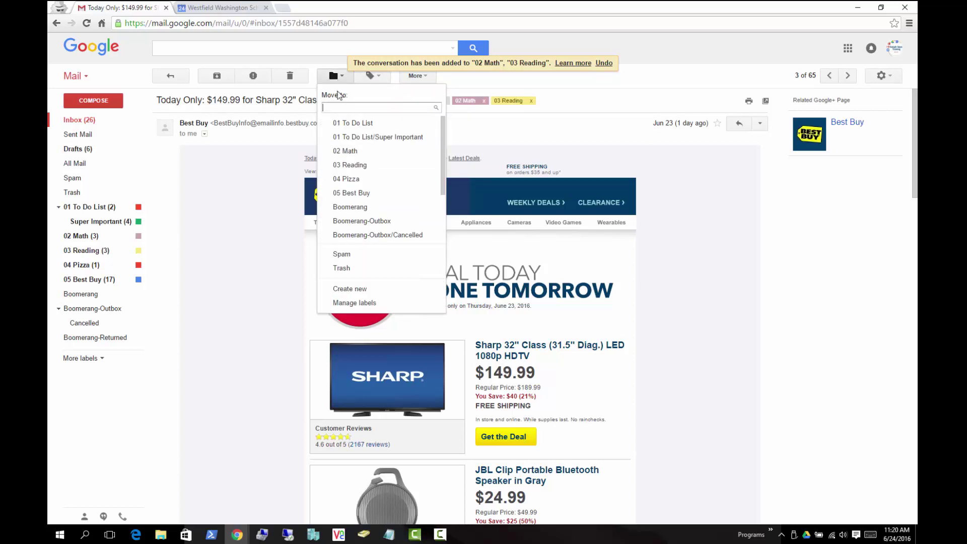
left_click(510, 87)
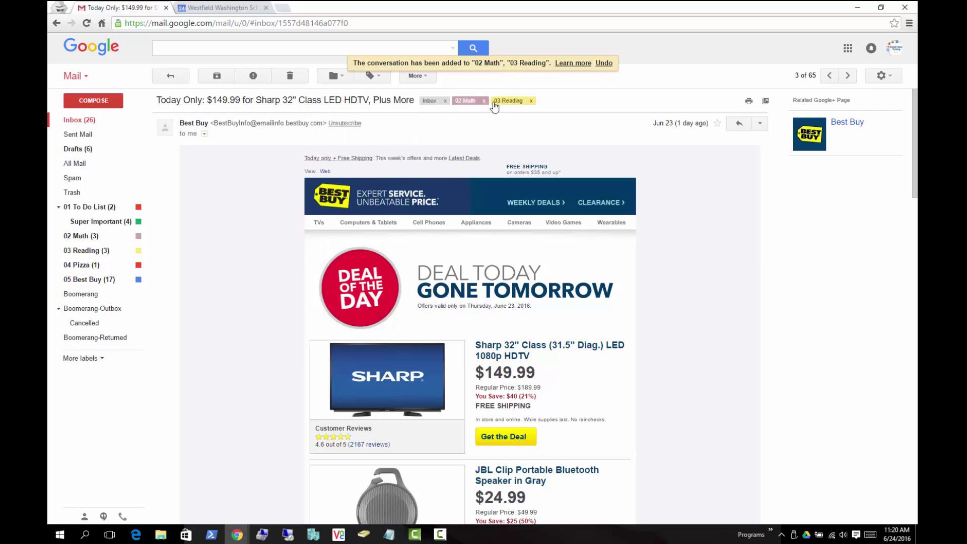
left_click(188, 75)
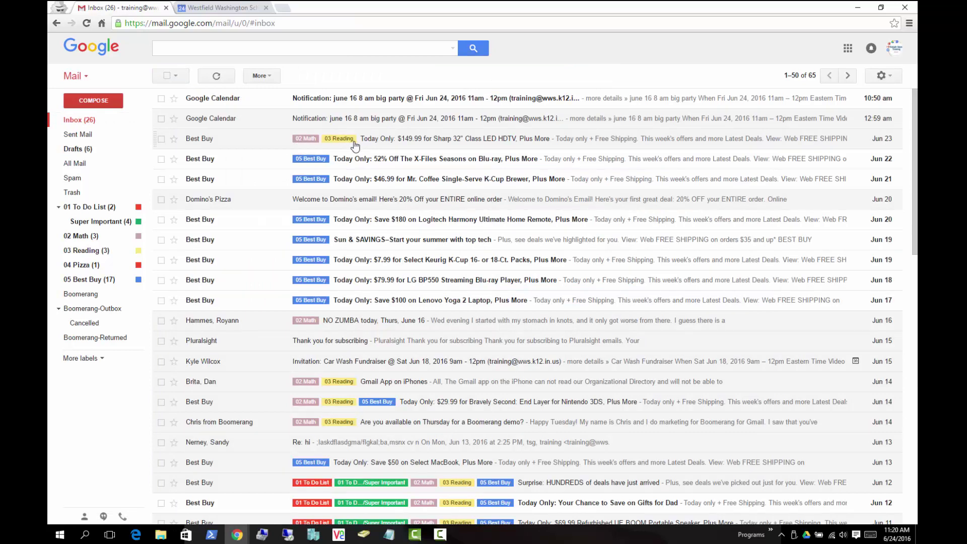
- Archive the "$149.99 for Sharp 32" Class LED HDTV" email from its open view and display All Mail
left_click(355, 145)
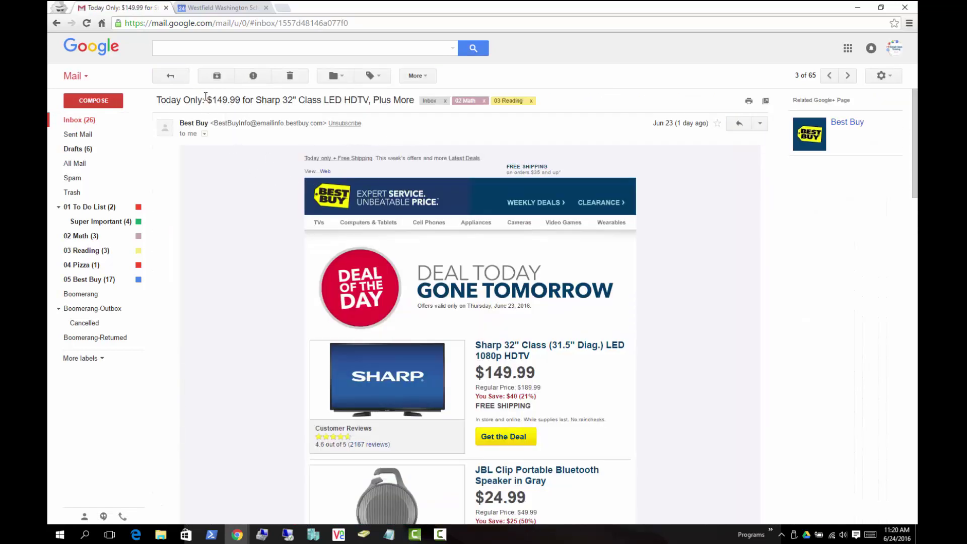
left_click(216, 80)
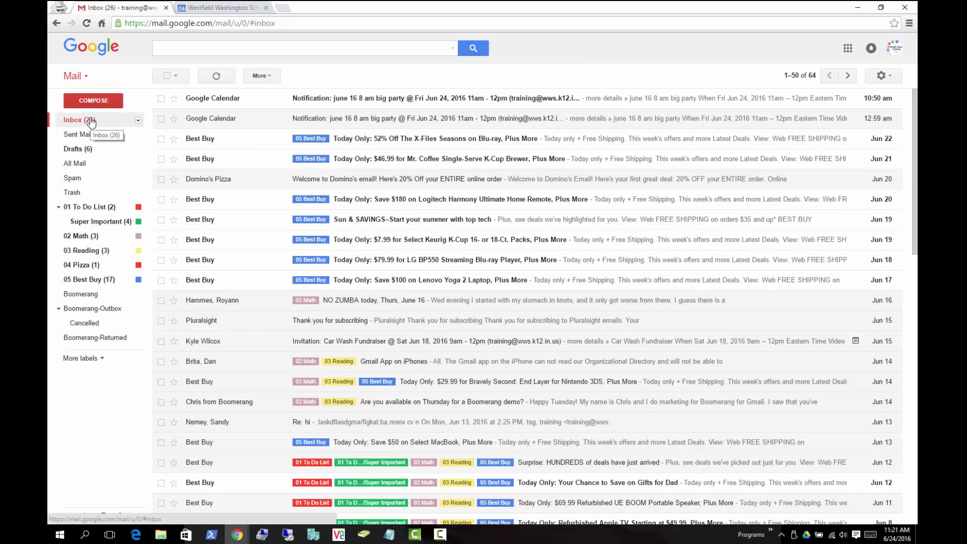
left_click(82, 167)
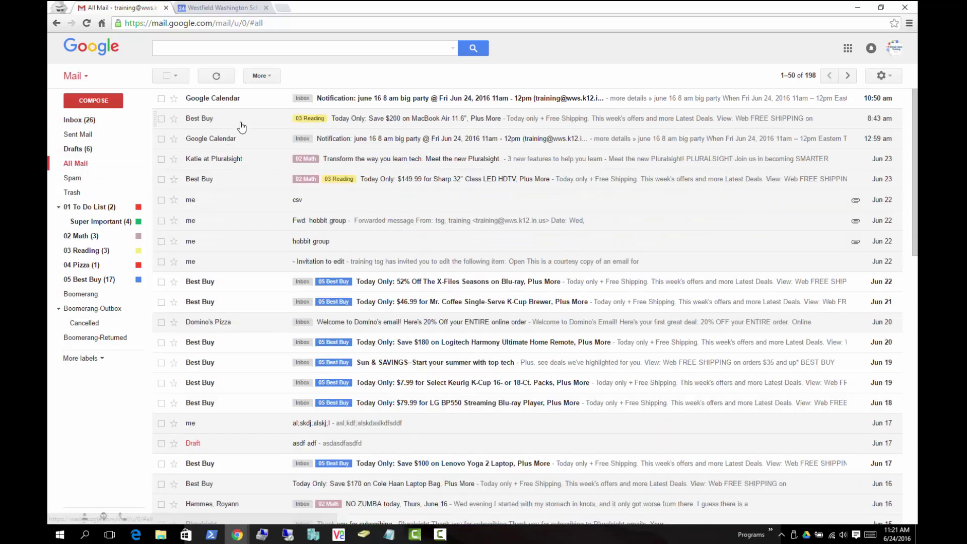